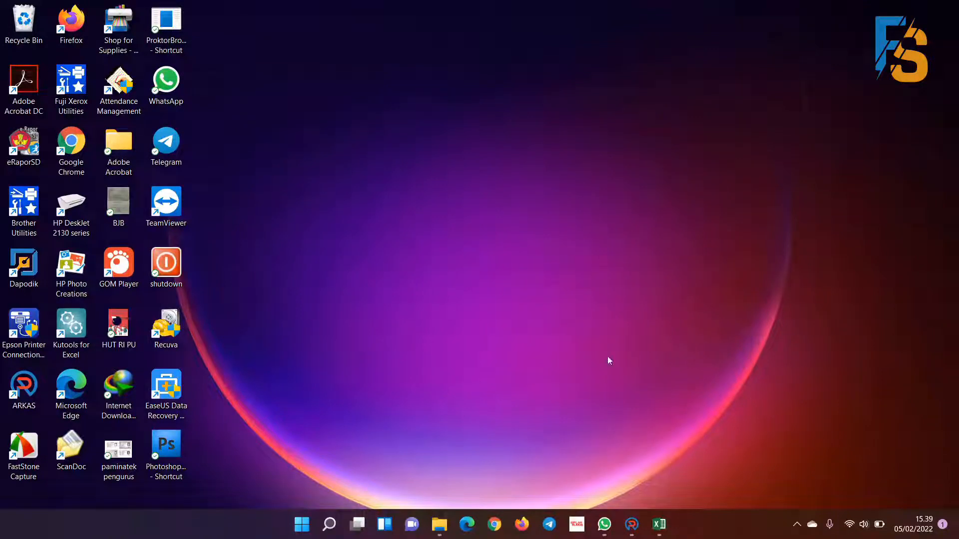
- Switch to ARKAS and open the budgeting Kertas Kerja with BOS Reguler as the Sumber Dana
mouse_move(632, 526)
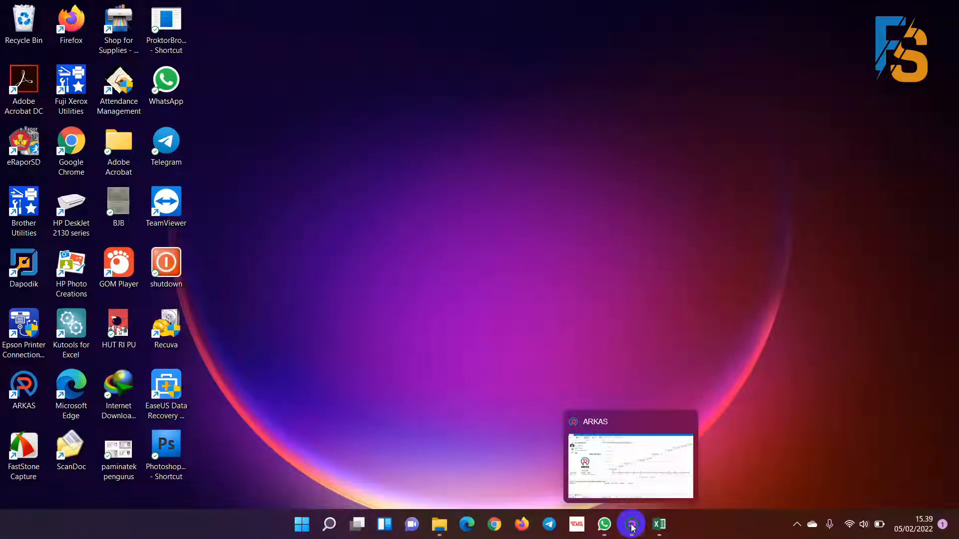
left_click(631, 525)
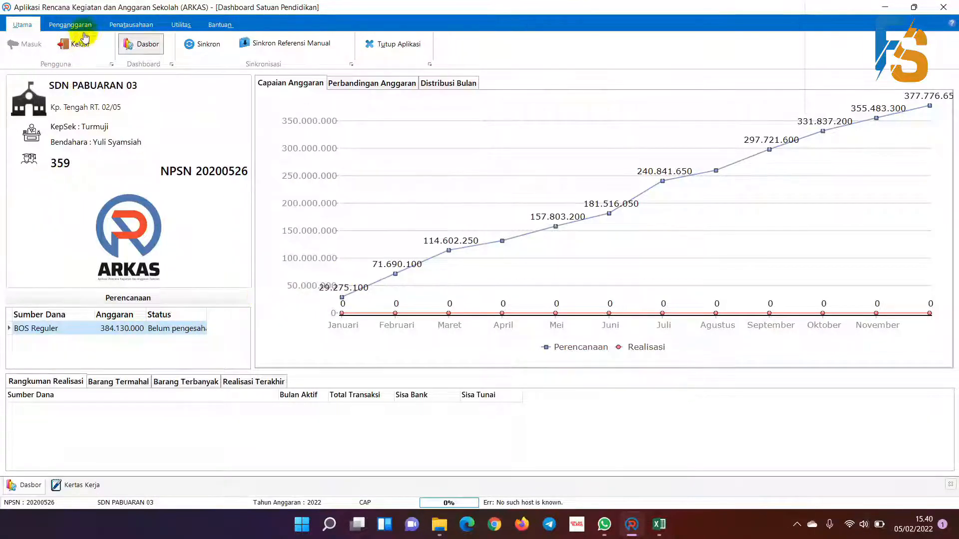
left_click(70, 25)
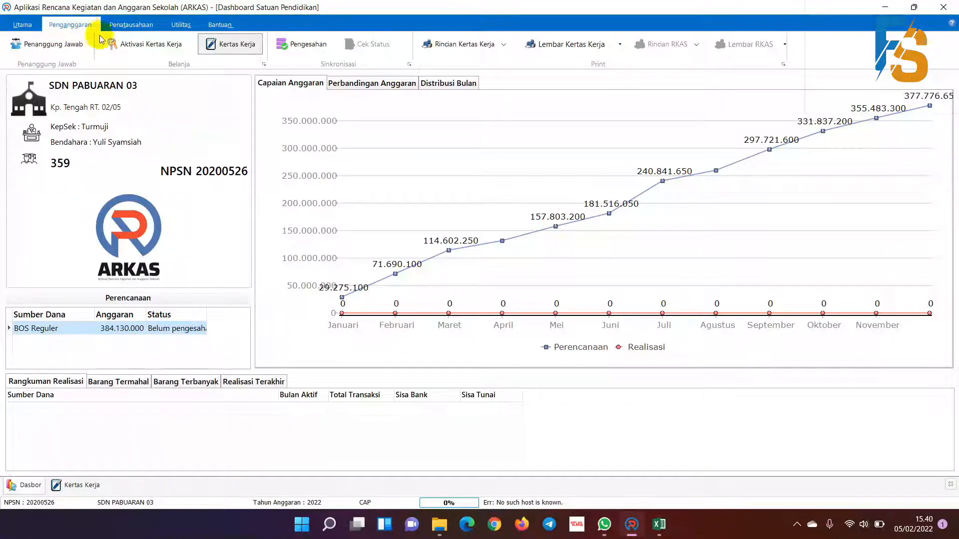
left_click(251, 50)
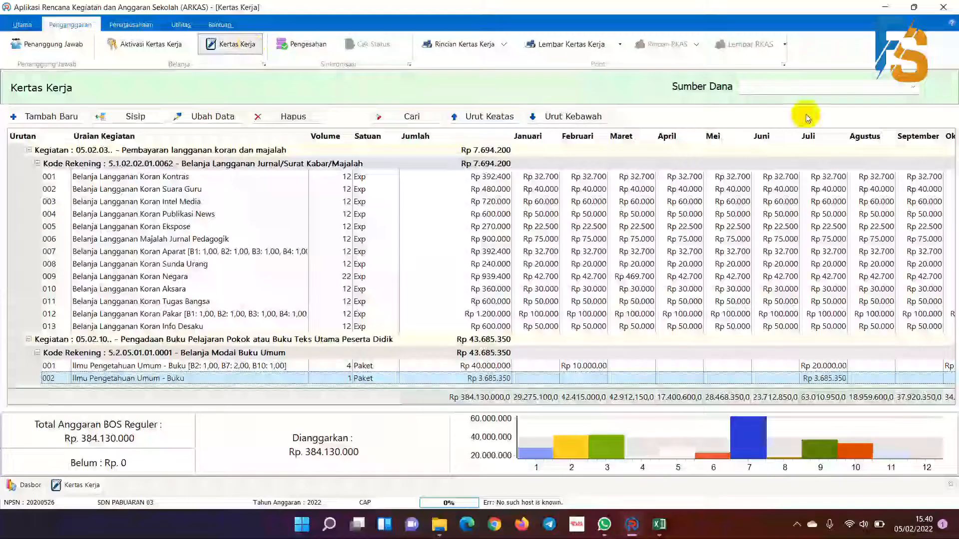
left_click(898, 89)
left_click(896, 101)
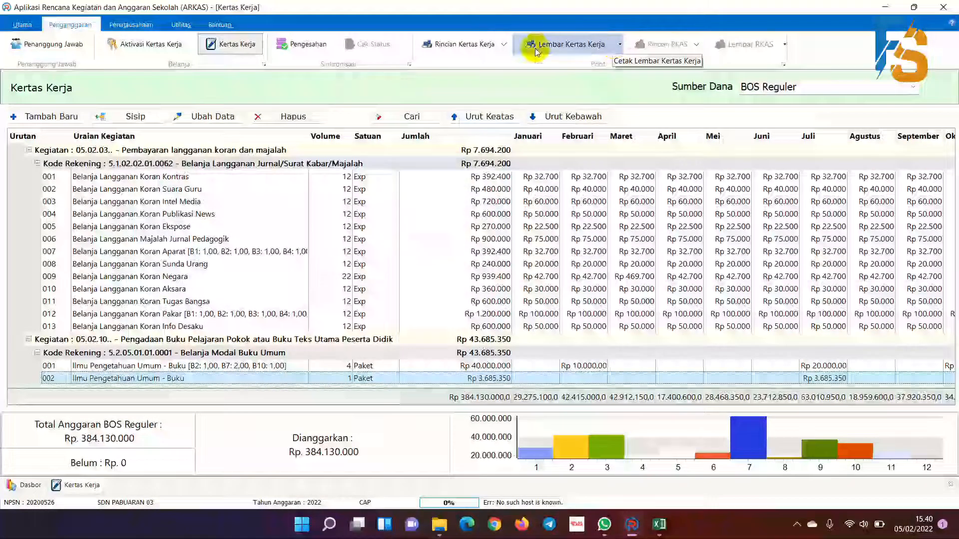
- Preview the Lembar Kertas Kerja Tahap, review its income and expenditure tables including the per-stage plan, and close the preview
left_click(622, 46)
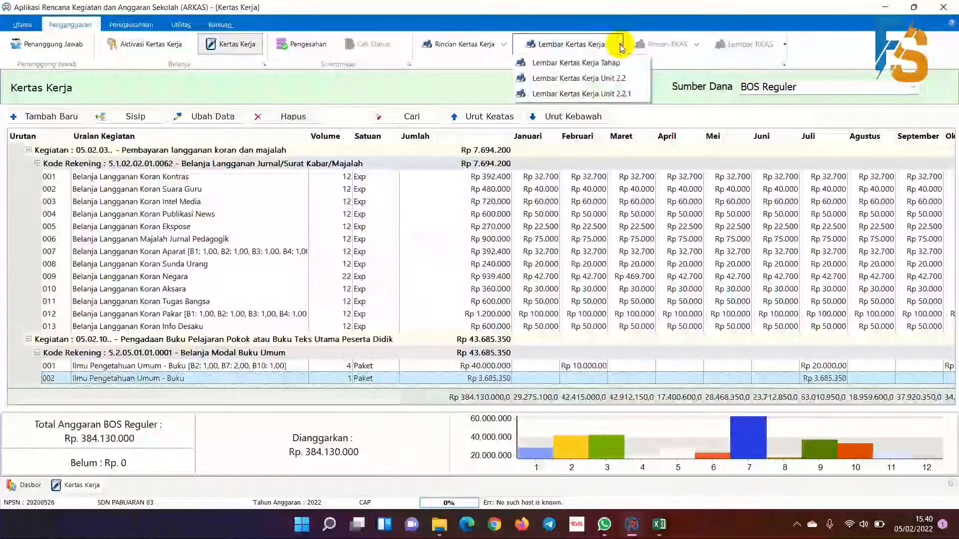
left_click(618, 64)
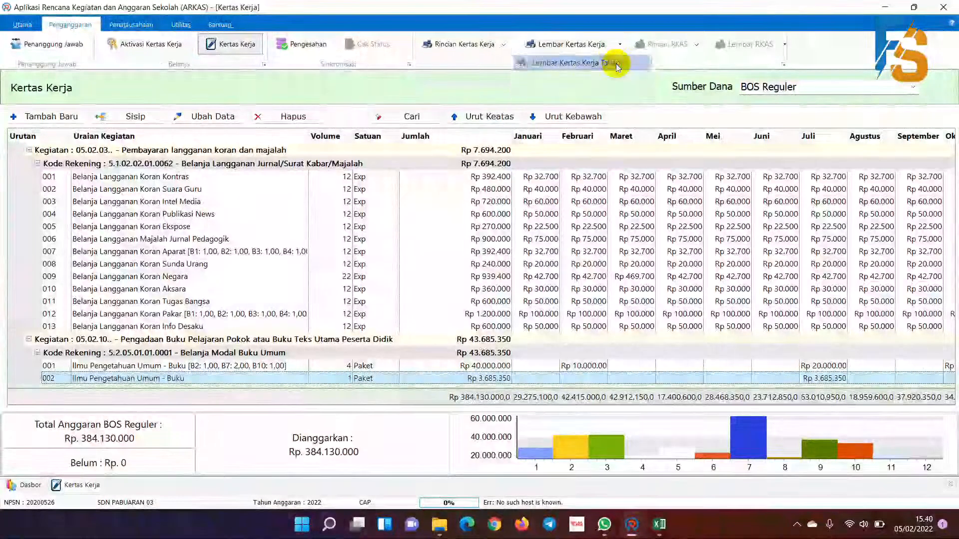
mouse_move(547, 320)
left_mouse_down()
mouse_move(552, 192)
mouse_move(564, 186)
left_mouse_up()
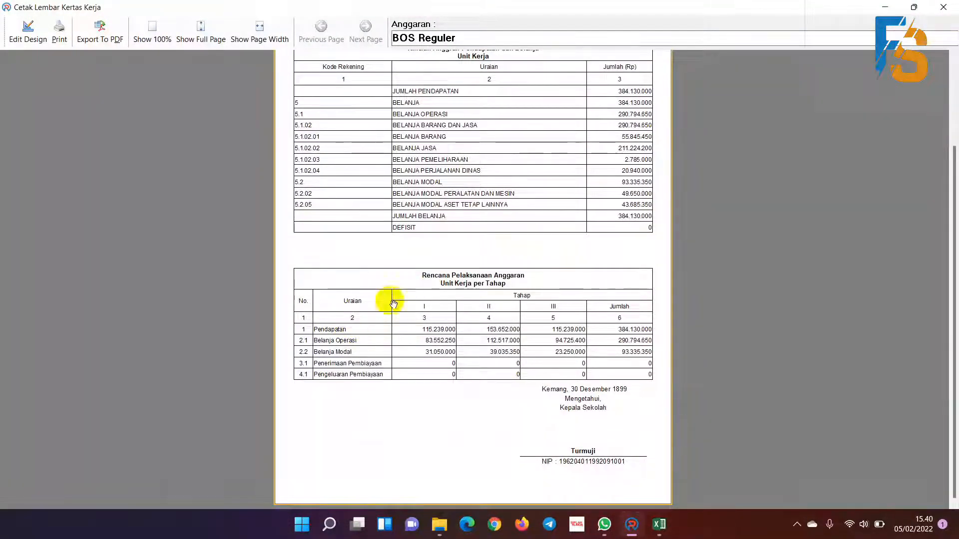
scroll(507, 182, "up", 3)
left_click_drag(498, 263, 514, 197)
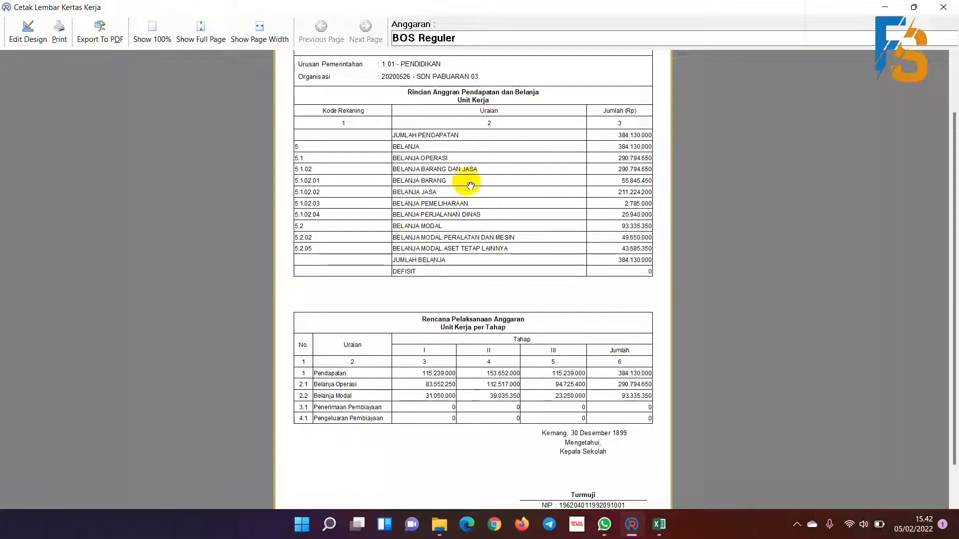
scroll(488, 306, "up", 2)
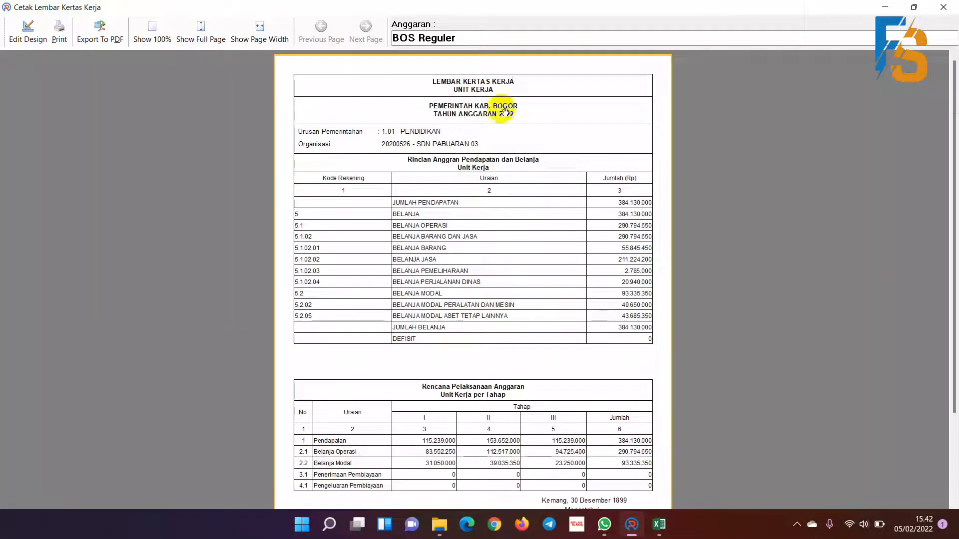
left_click(944, 7)
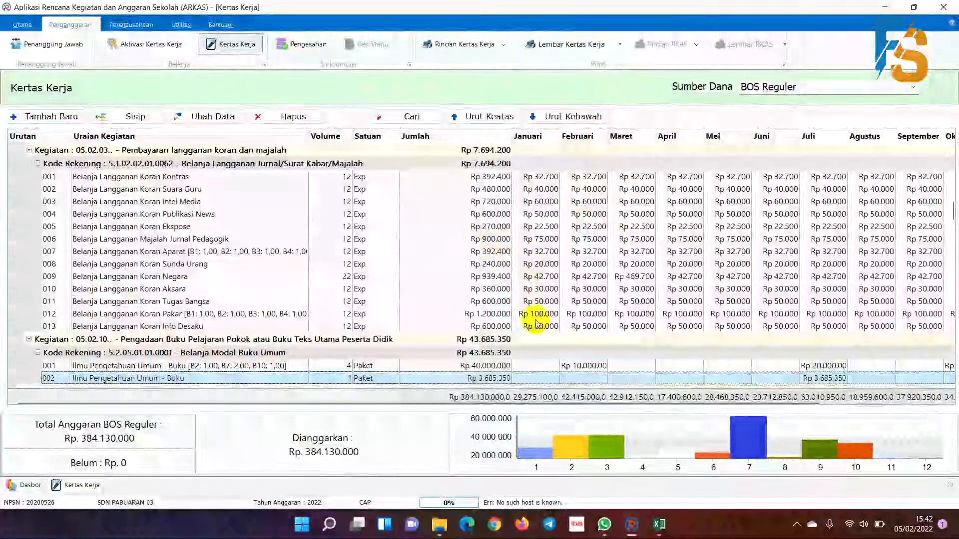
- Preview the Rincian Kertas Kerja Tahap and check the Jumlah totals per stage on its last page
left_click(504, 45)
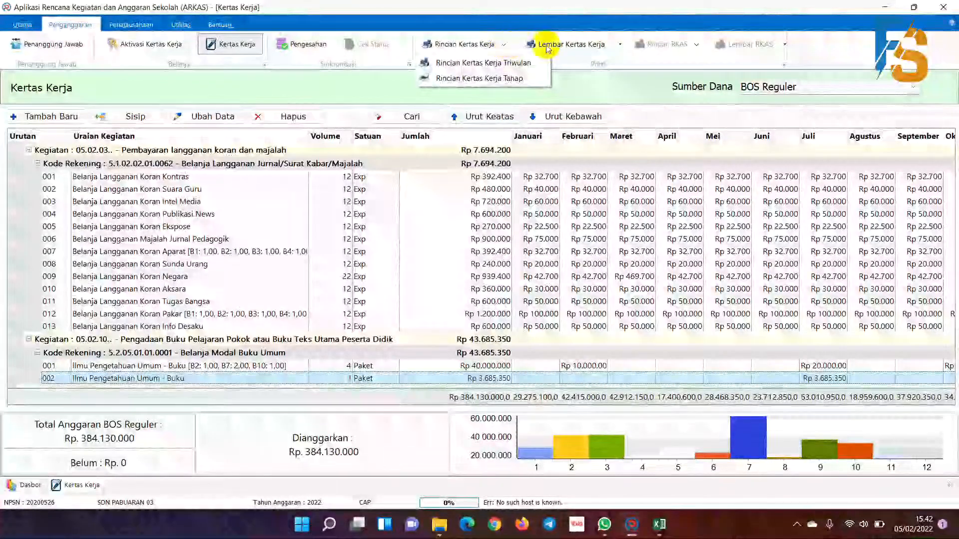
left_click(527, 80)
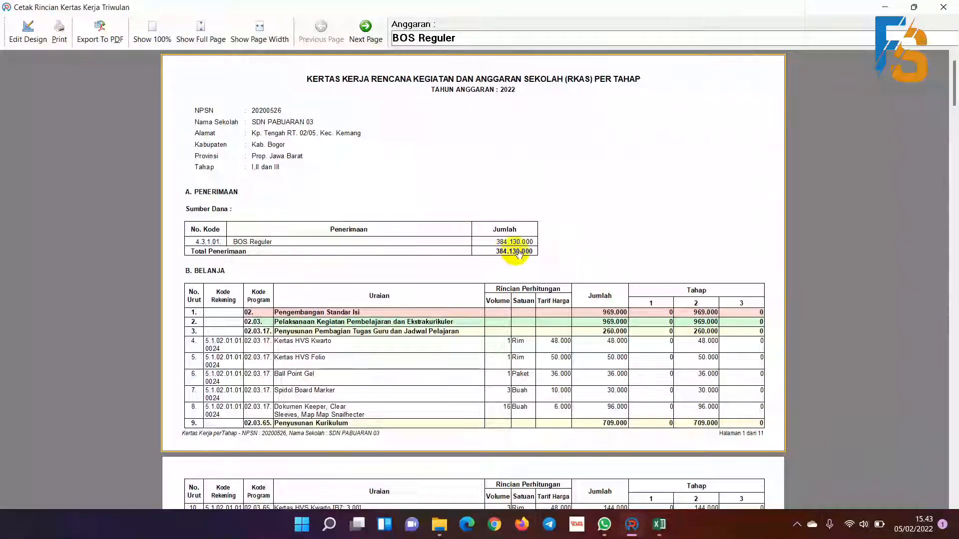
scroll(568, 229, "down", 4)
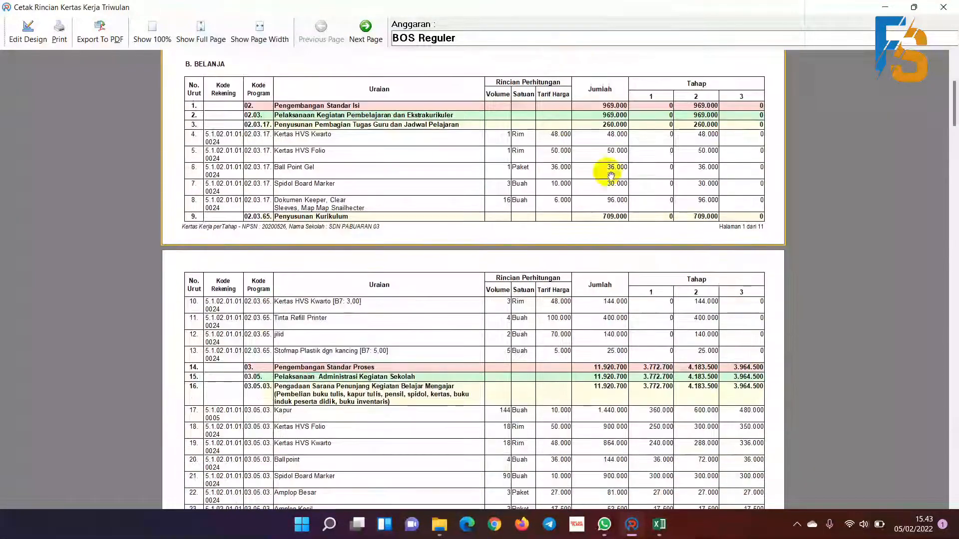
left_click_drag(631, 325, 627, 58)
left_click_drag(652, 310, 652, 103)
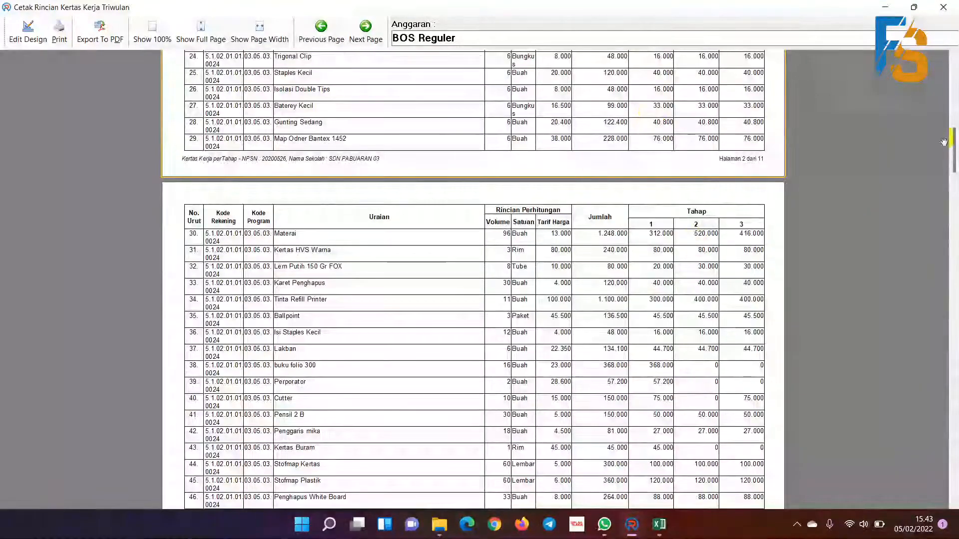
left_click_drag(952, 145, 952, 475)
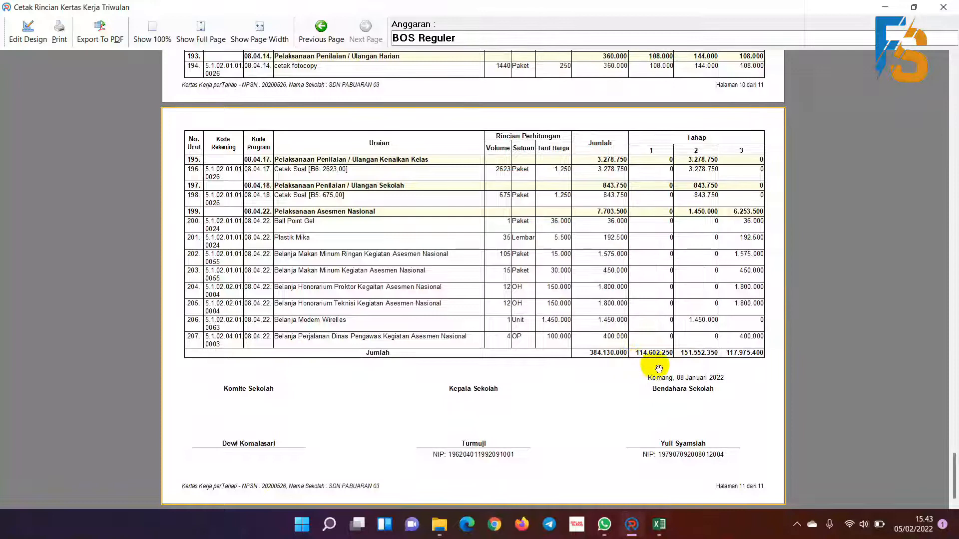
- Switch to the "pembagian arkas" workbook in Excel and set the SISWA count in B3 to 359
left_click(659, 520)
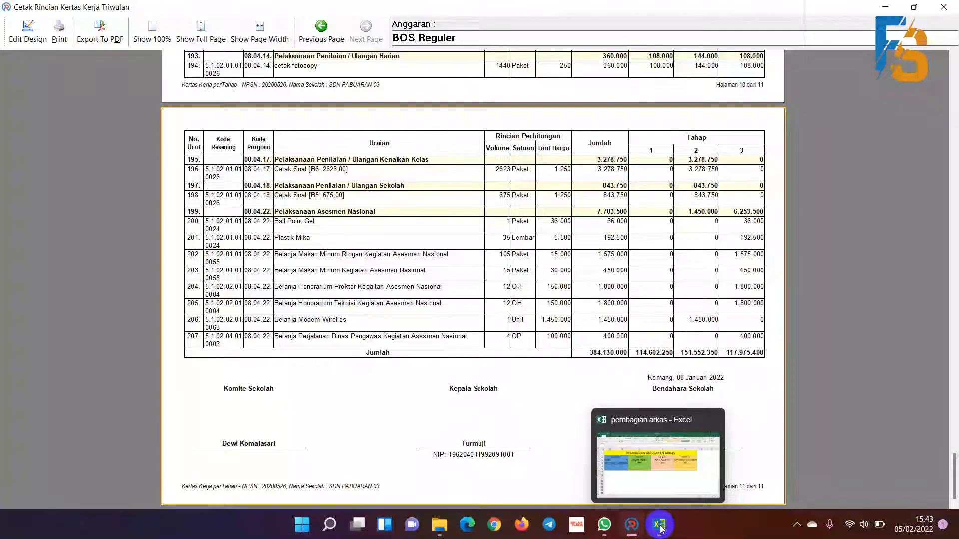
left_click(660, 526)
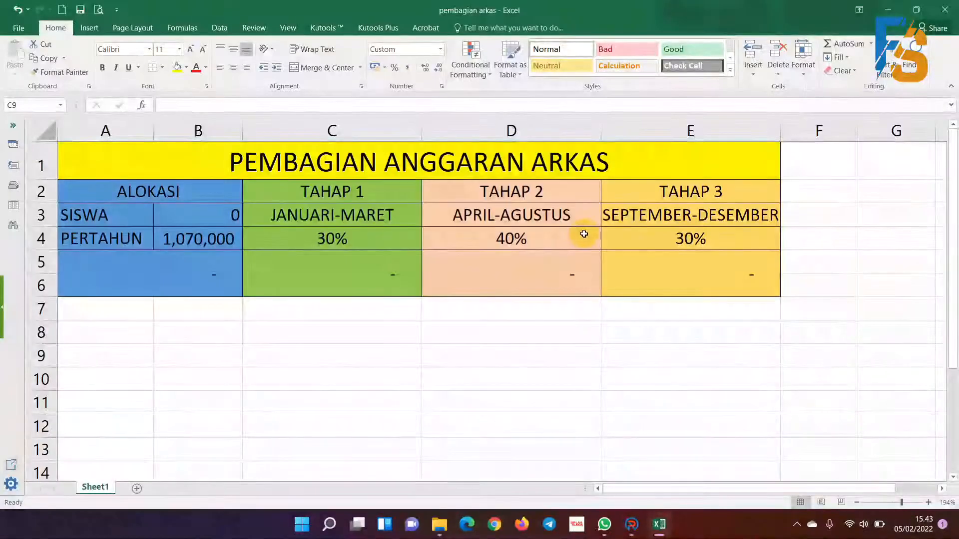
left_click(226, 218)
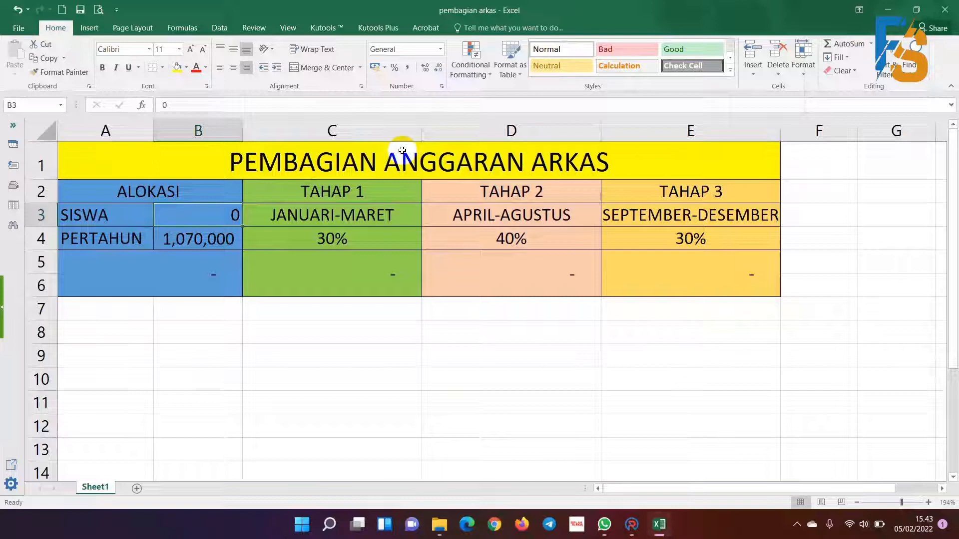
type("359")
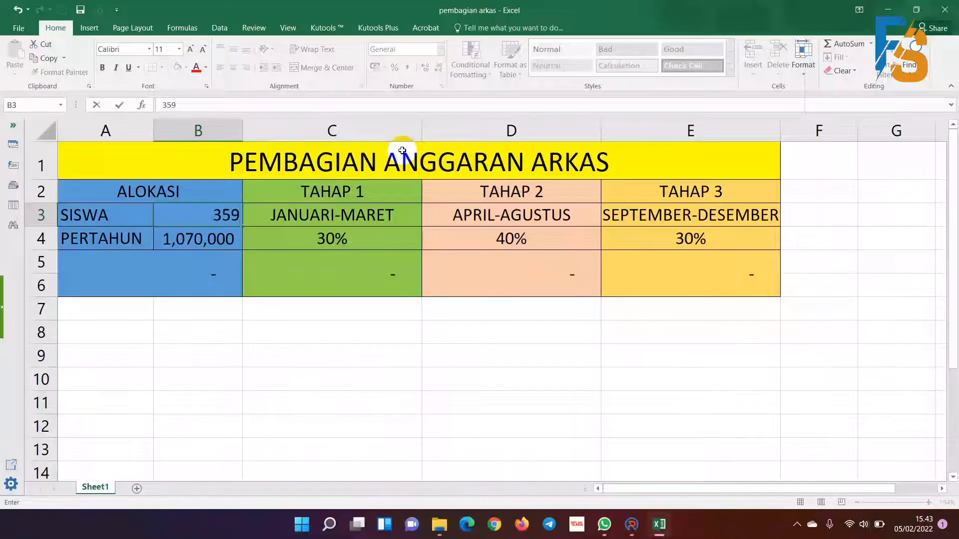
left_click(208, 241)
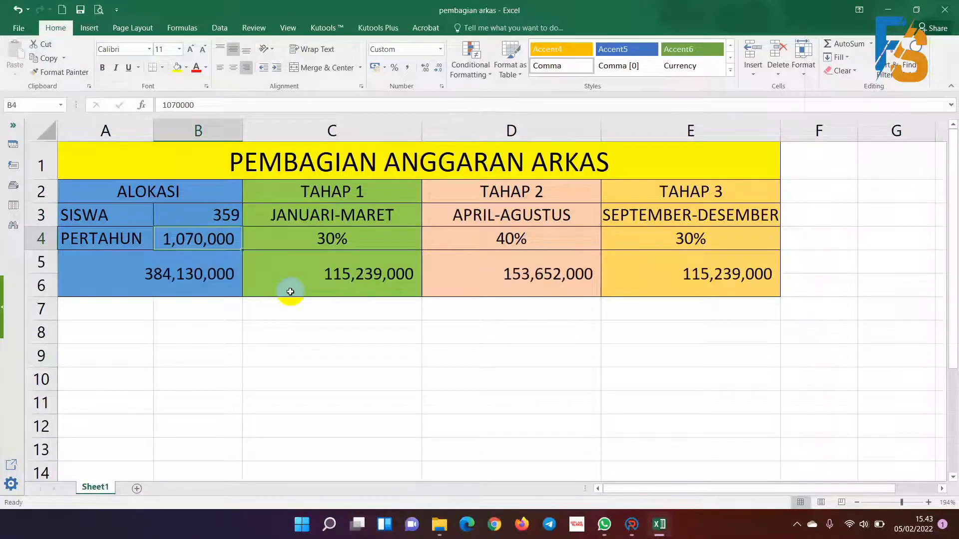
- Examine the formulas for the total allocation and the Tahap 1 amount, and the Tahap 1 percentage
left_click(178, 275)
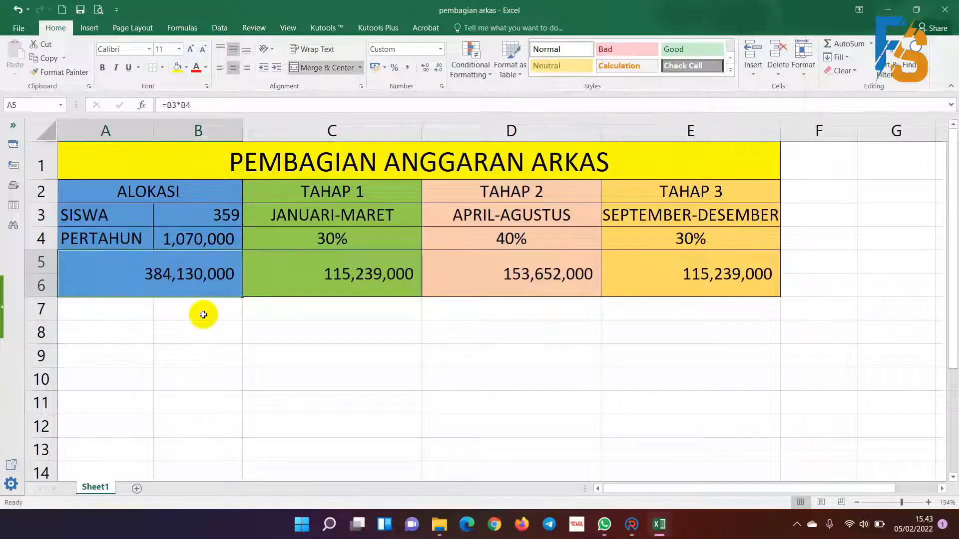
left_click(348, 288)
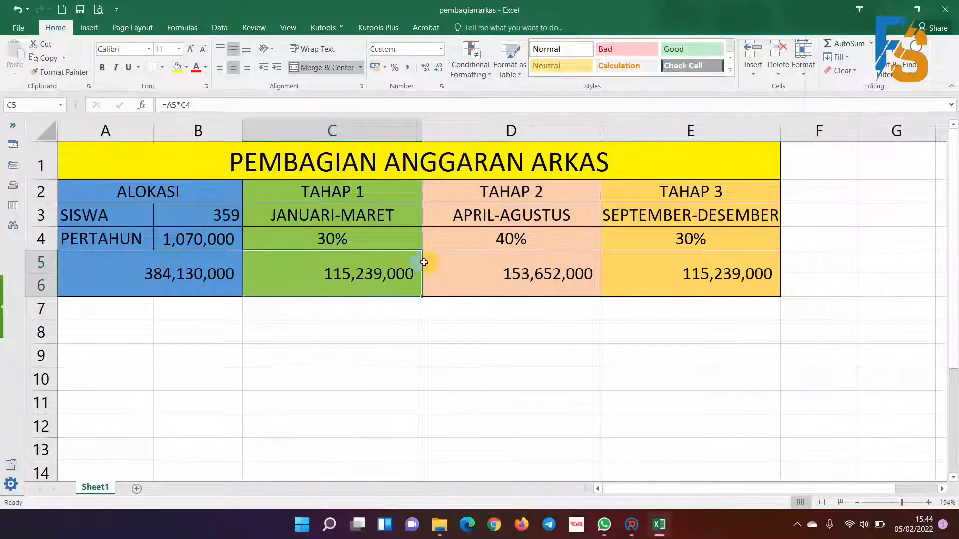
left_click(343, 241)
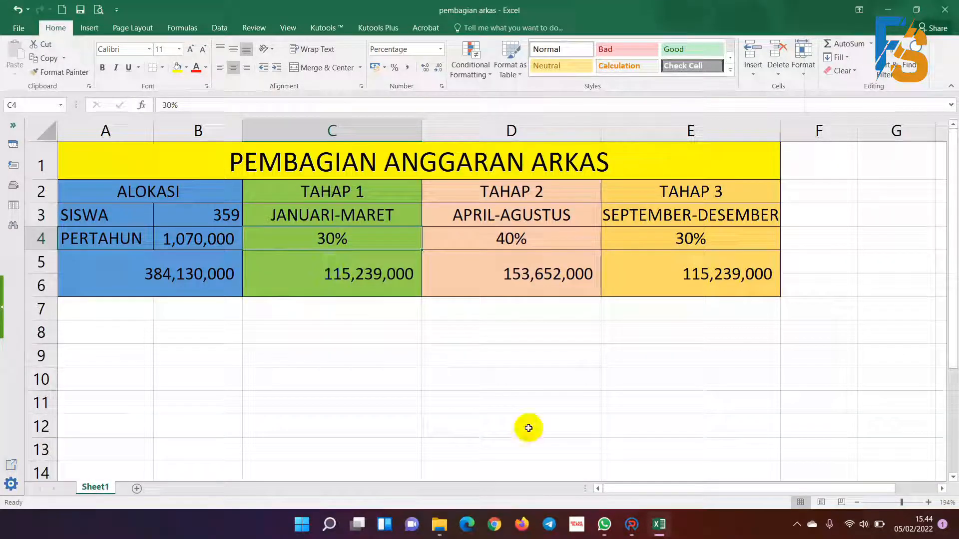
- Compare the per-stage totals in the ARKAS Rincian Kertas Kerja Tahap preview with the Tahap amounts in the Excel workbook
left_click(634, 532)
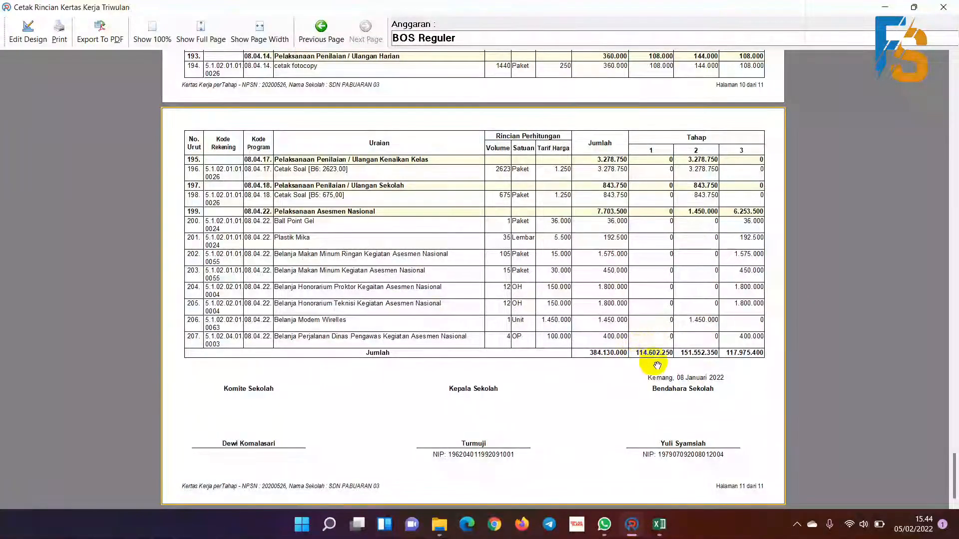
left_click(659, 525)
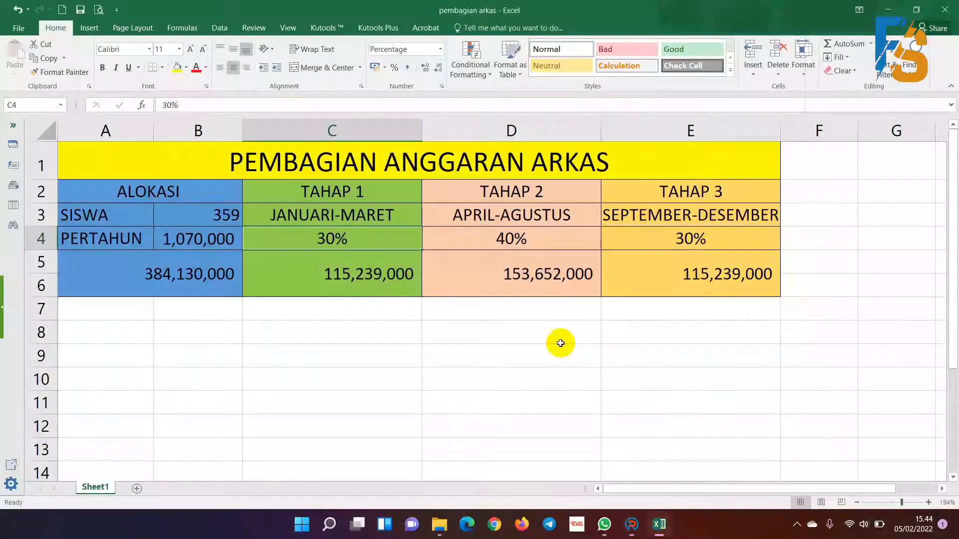
left_click(363, 282)
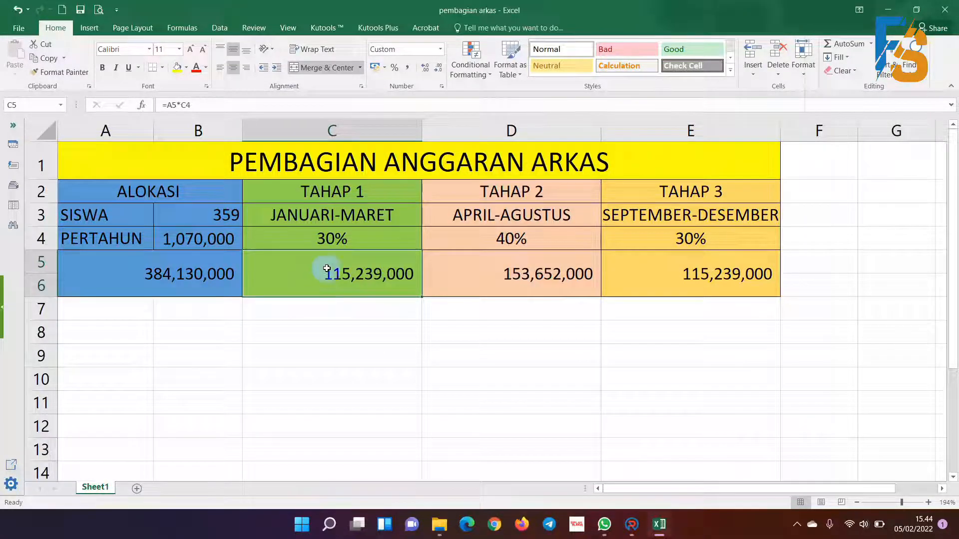
mouse_move(633, 530)
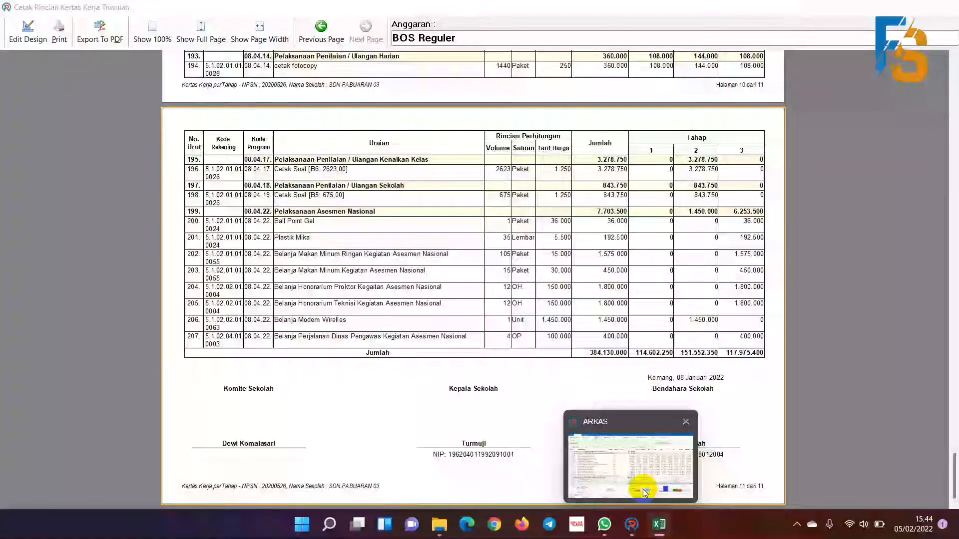
left_click(642, 490)
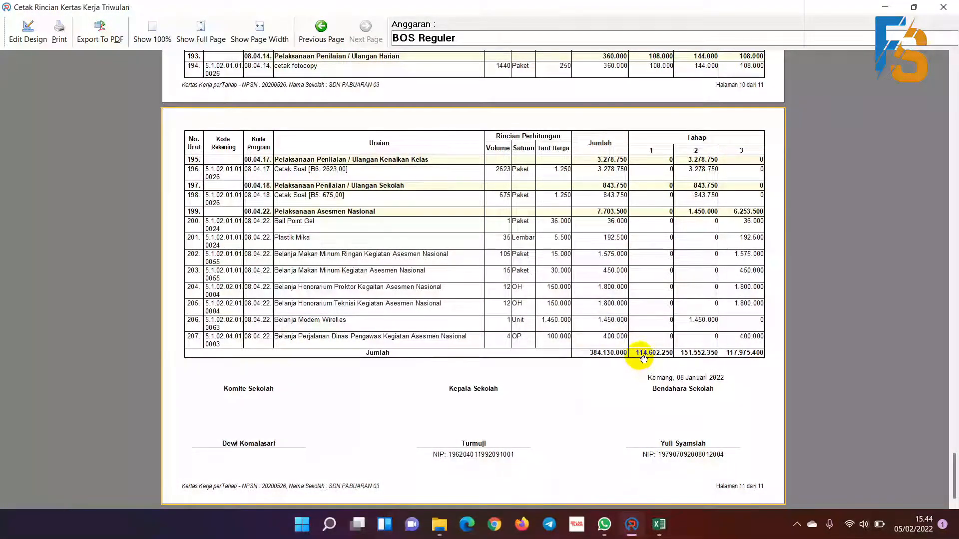
mouse_move(630, 526)
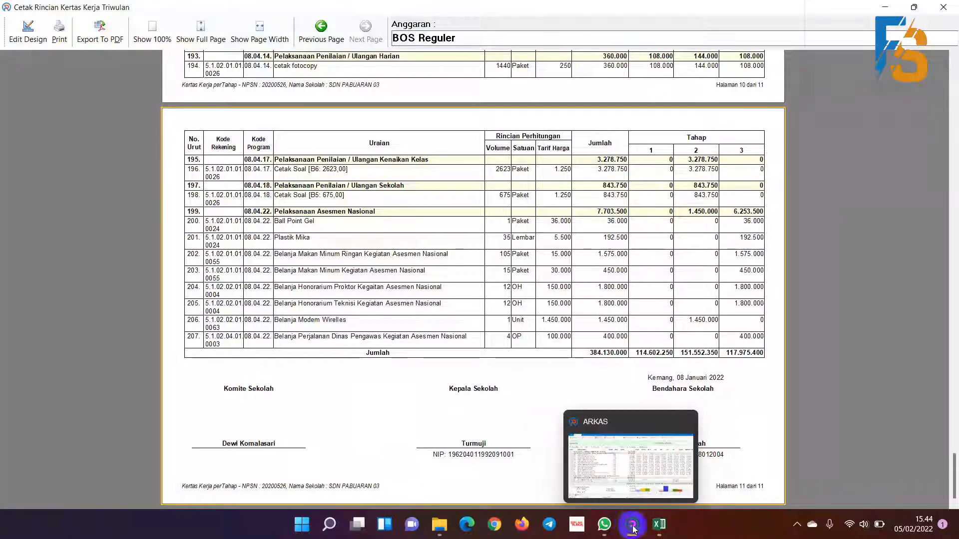
left_click(659, 525)
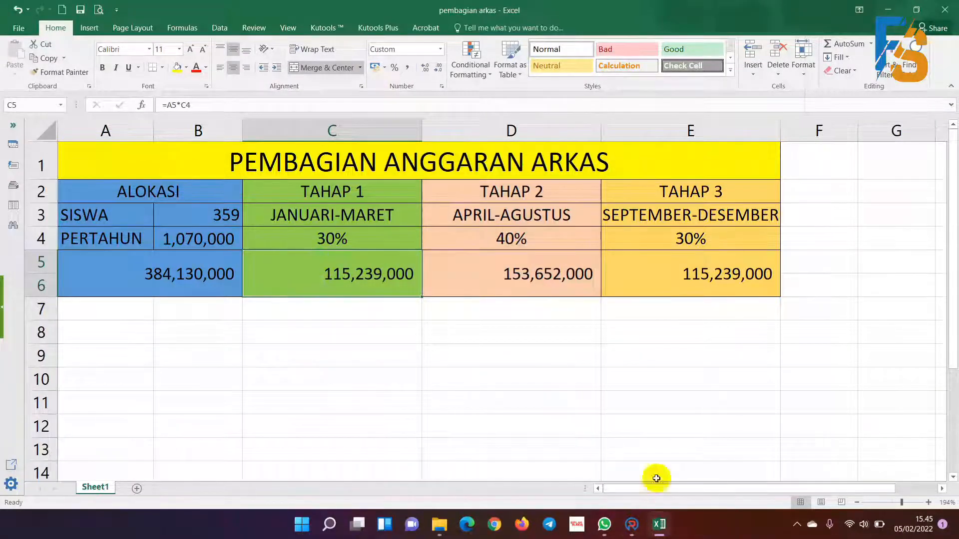
mouse_move(660, 526)
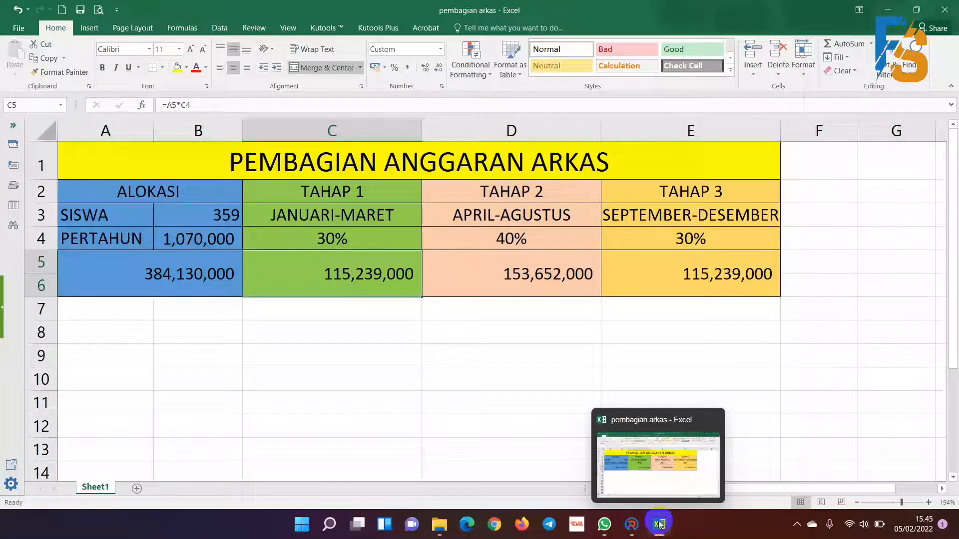
left_click(632, 525)
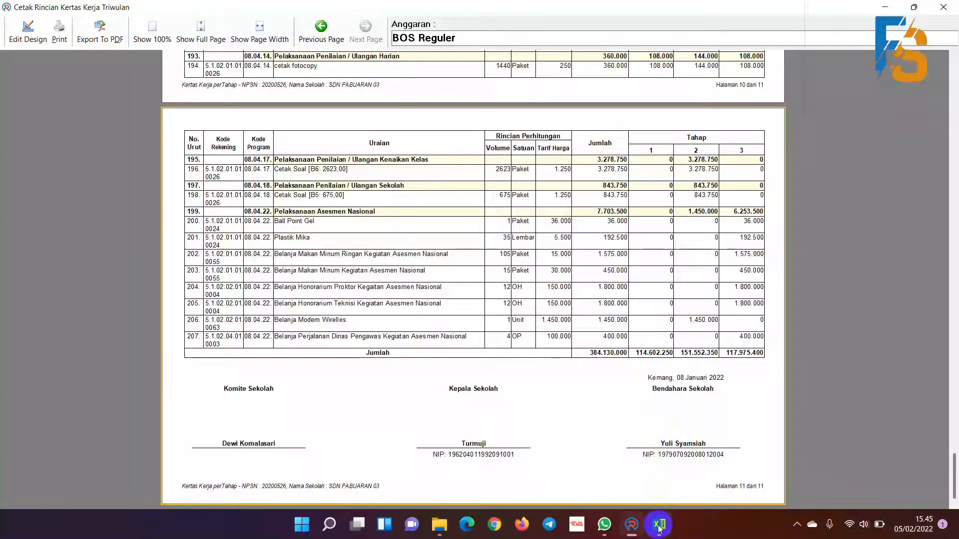
mouse_move(659, 529)
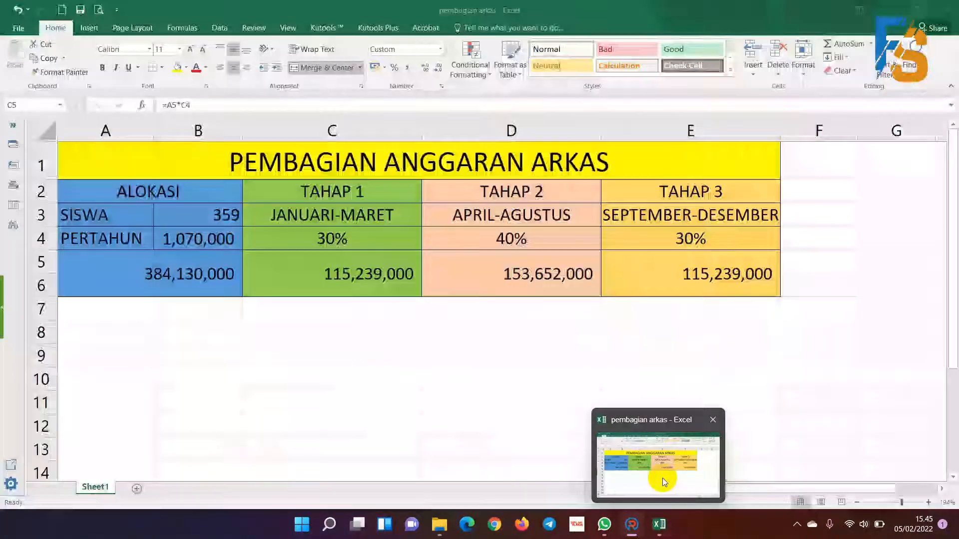
left_click(664, 480)
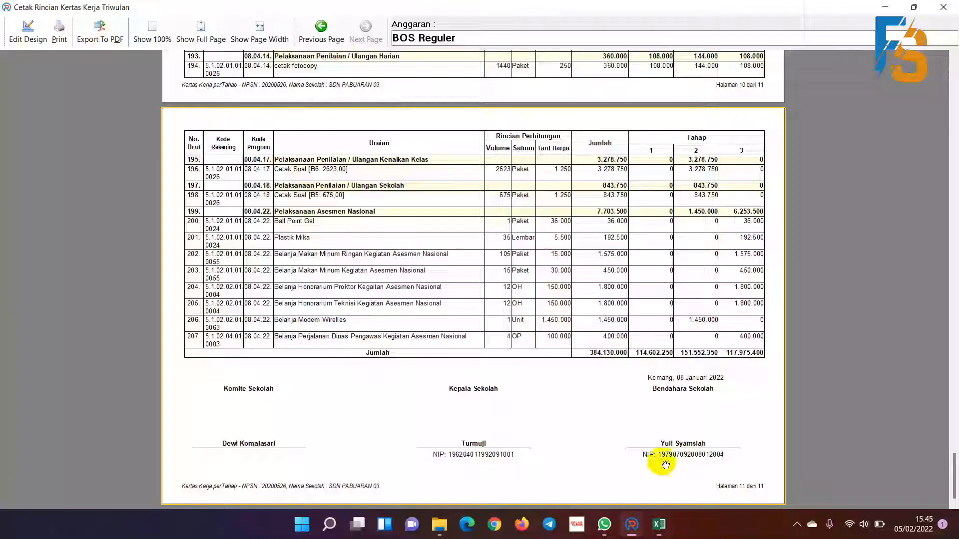
- Recheck each stage's Jumlah on the report's last page against the 30%, 40% and 30% amounts in the Excel sheet
left_click(655, 465)
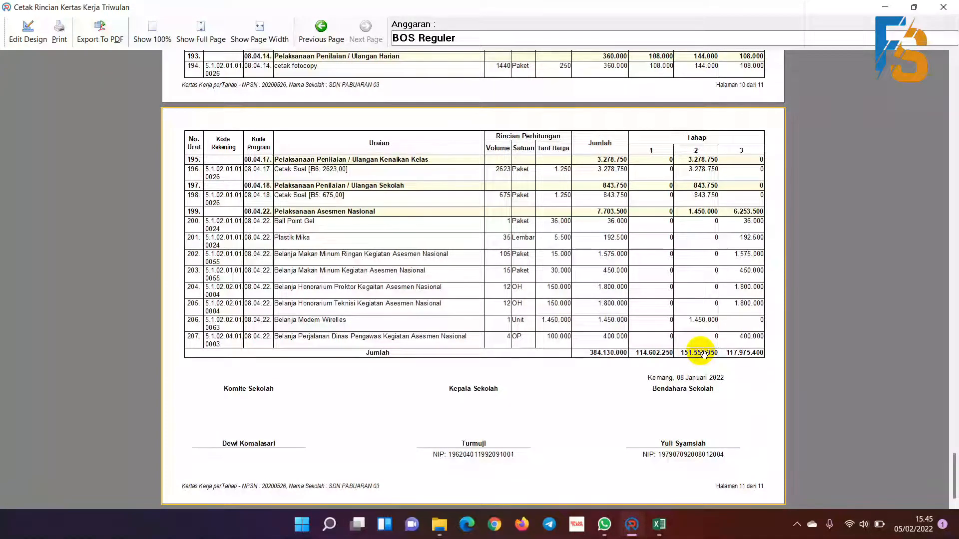
left_click(660, 525)
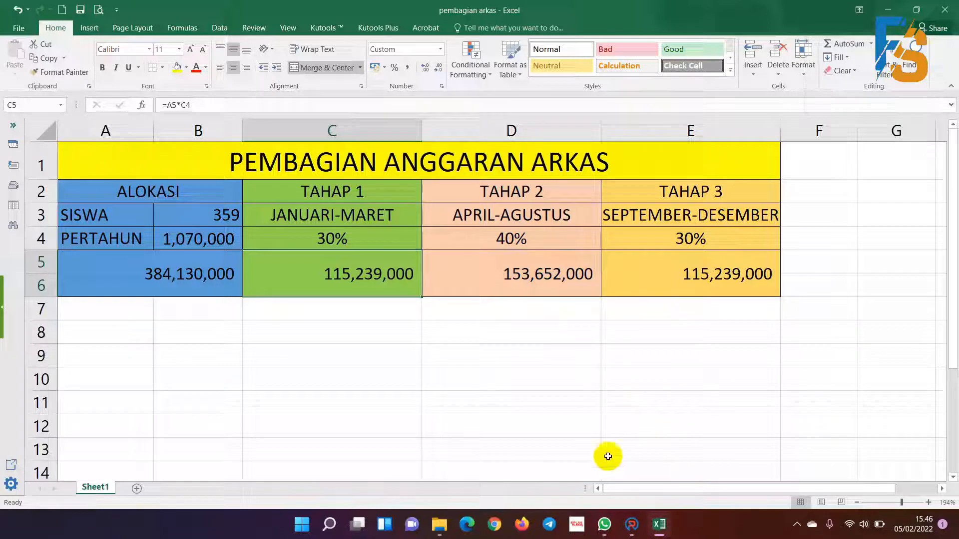
mouse_move(656, 526)
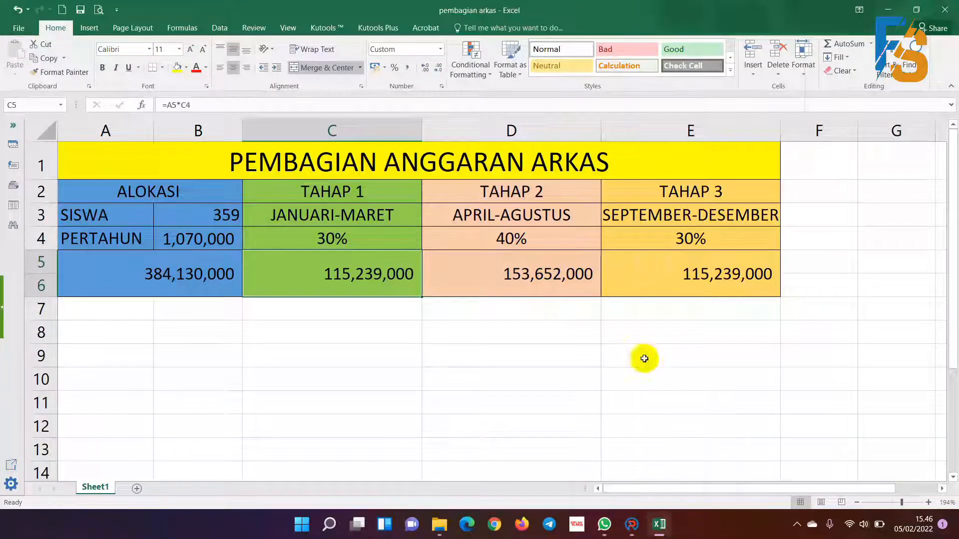
left_click(631, 524)
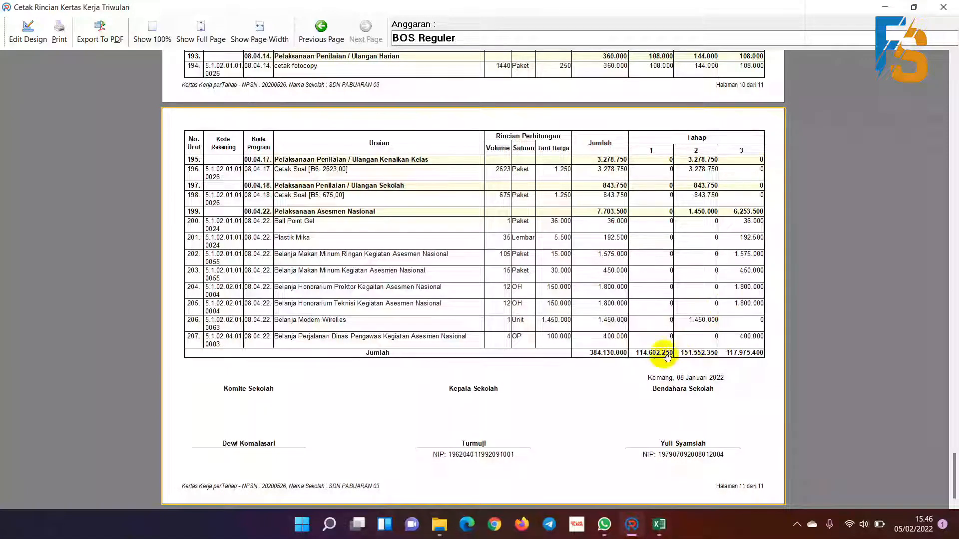
- Close the Rincian Kertas Kerja Tahap preview and look through the Kertas Kerja entries up to the first program
left_click(943, 9)
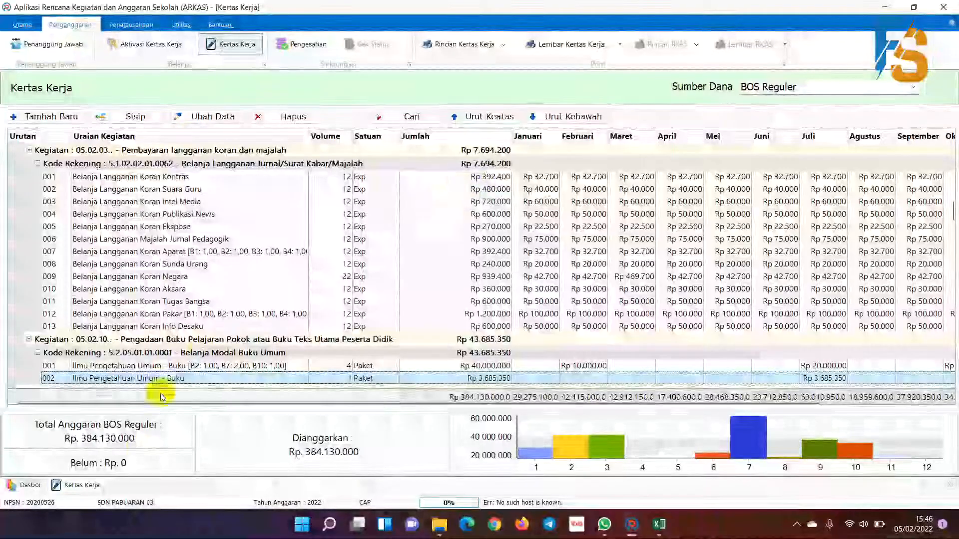
scroll(252, 279, "up", 10)
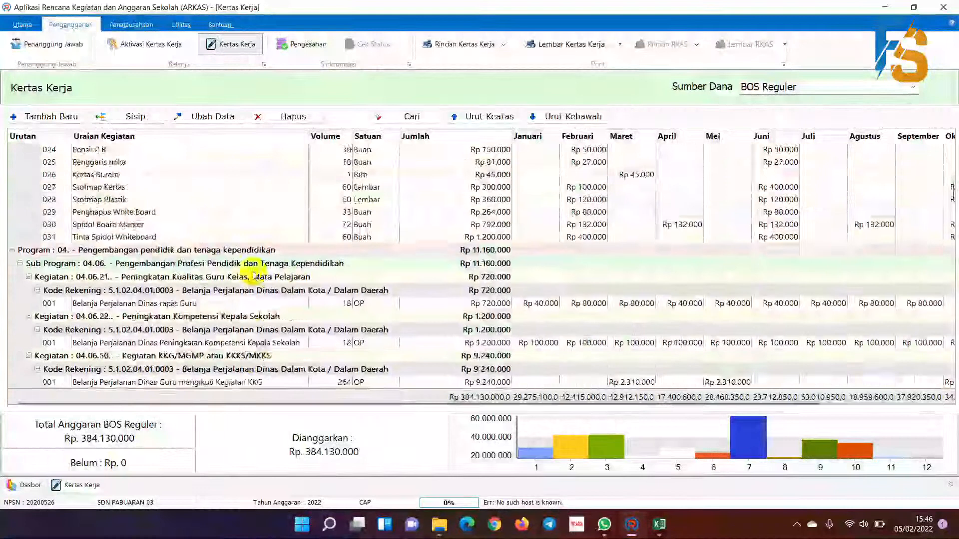
scroll(255, 276, "up", 10)
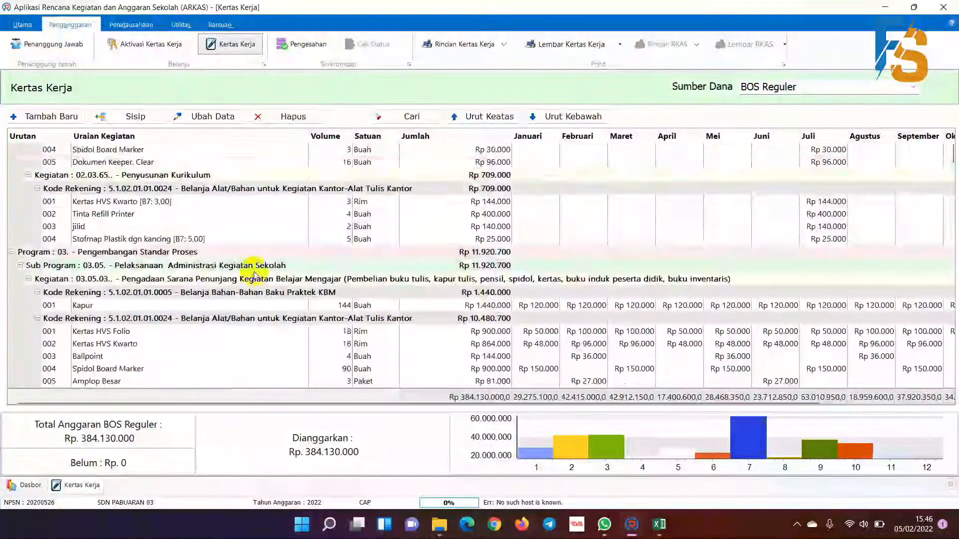
scroll(255, 276, "up", 3)
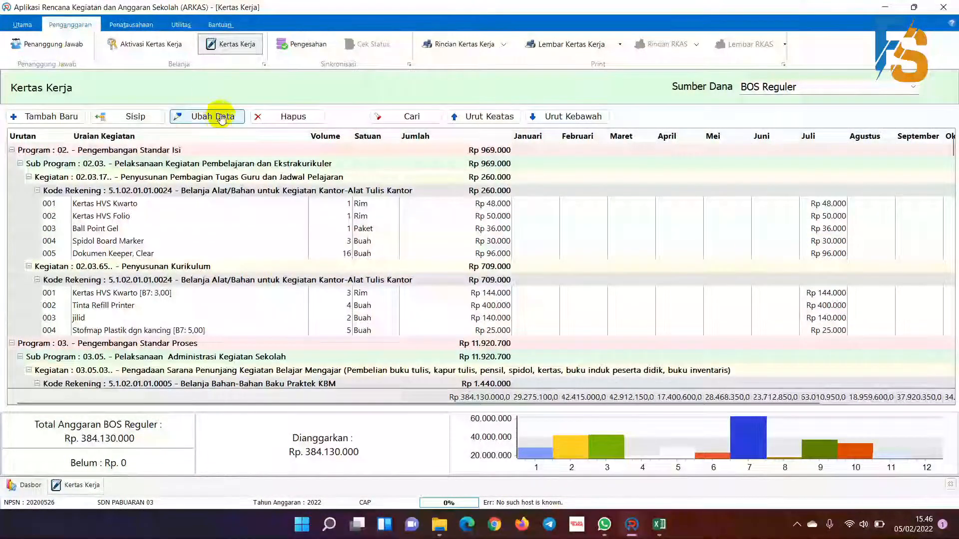
- Log out of ARKAS and exit the application
left_click(23, 25)
left_click(74, 44)
left_click(513, 265)
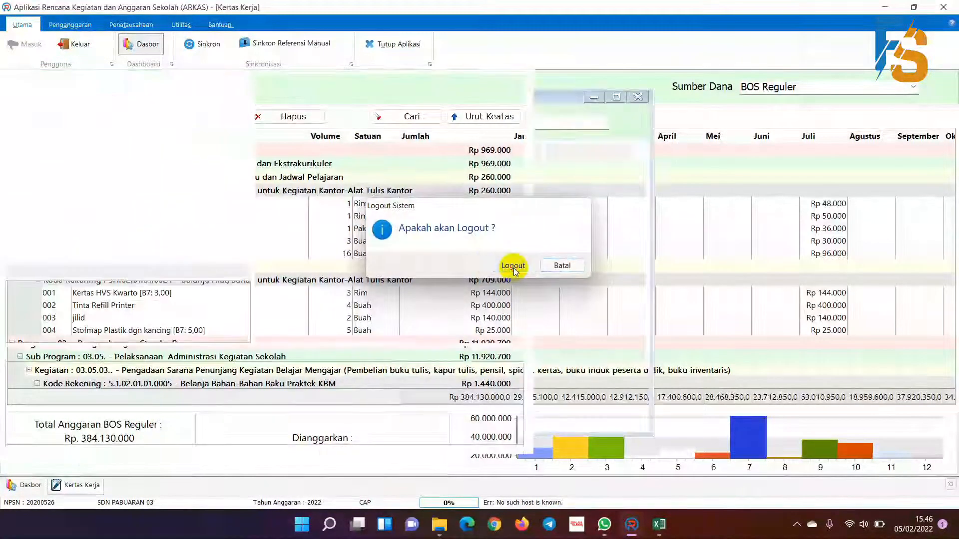
left_click(404, 47)
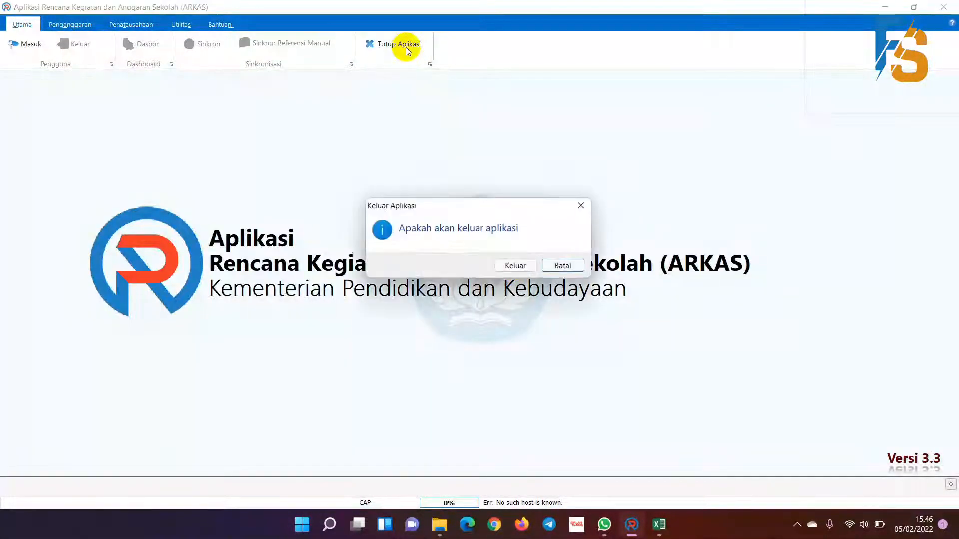
left_click(513, 266)
- Switch to File Explorer, go to %APPDATA% and open the ArtTech folder
mouse_move(455, 528)
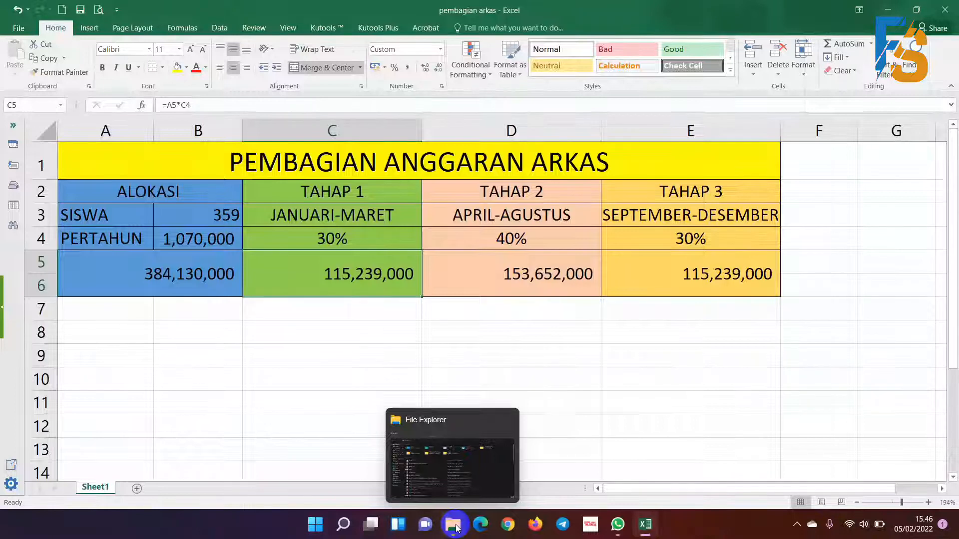
left_click(455, 528)
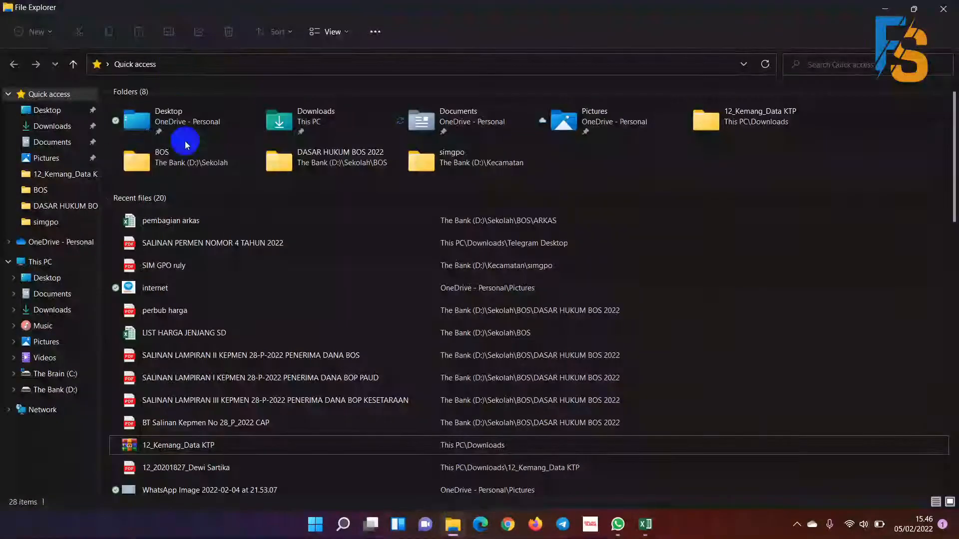
left_click(186, 63)
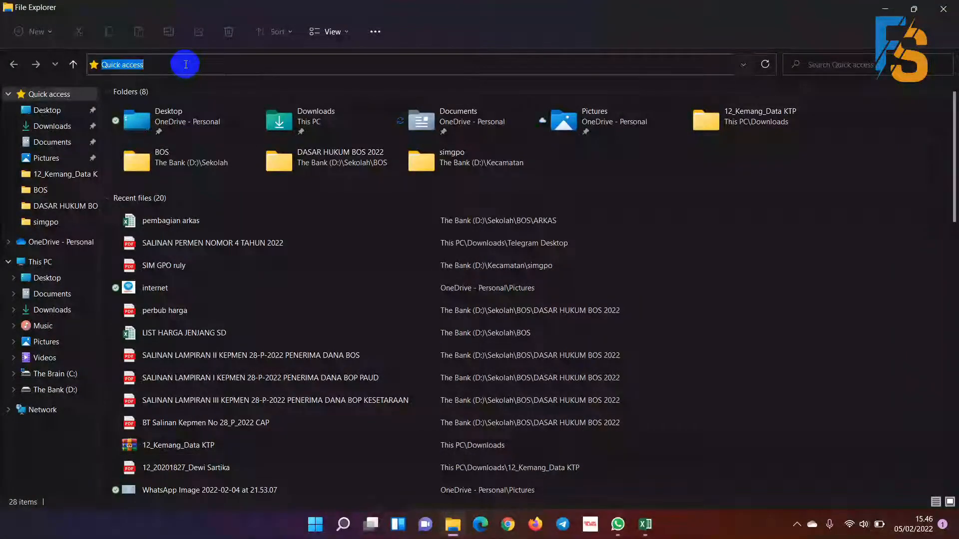
type("%APPDATA%")
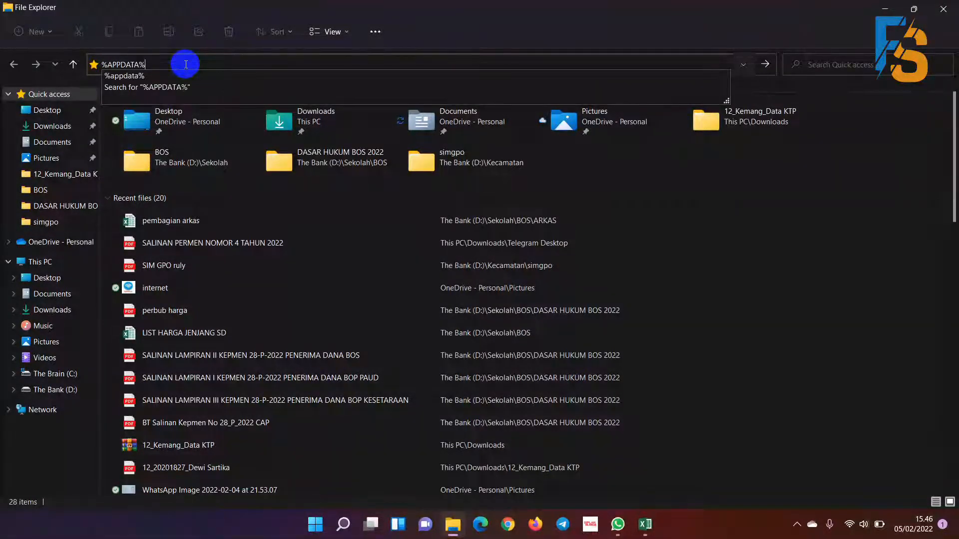
key("Return")
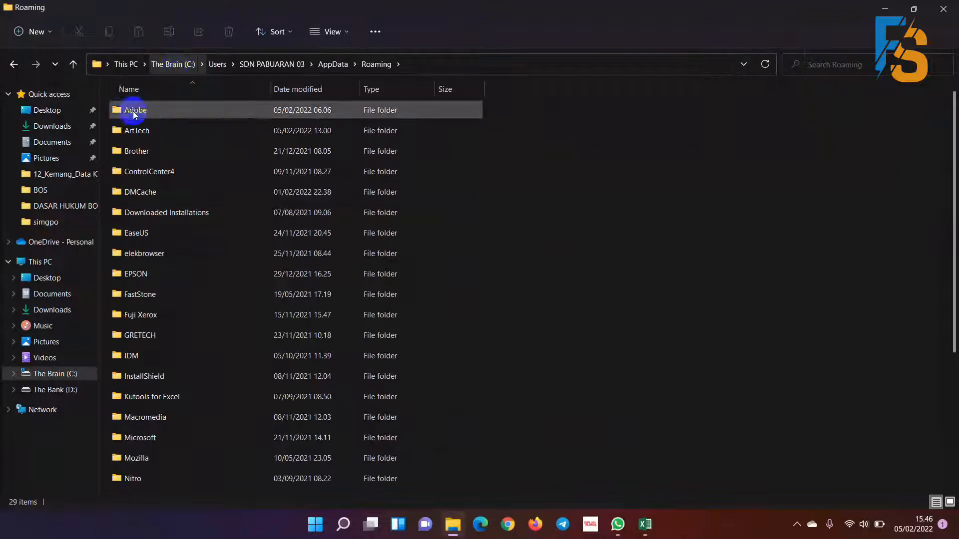
double_click(142, 129)
- Rename the first RKAS folder in ArtTech as RKAS SEBELUM AJUKAN PENGESAHAN
left_click(146, 113)
left_click(146, 112)
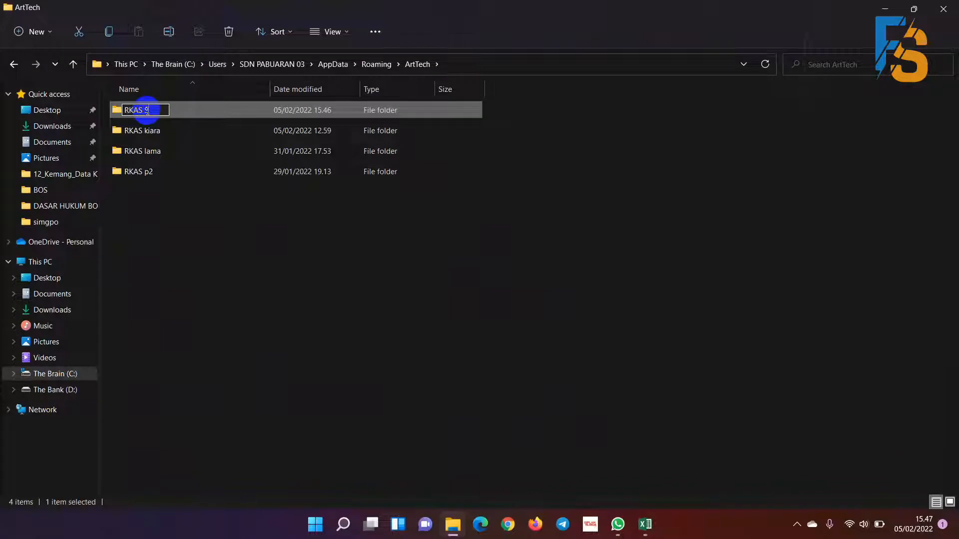
type("SEBELUM AJUKAN")
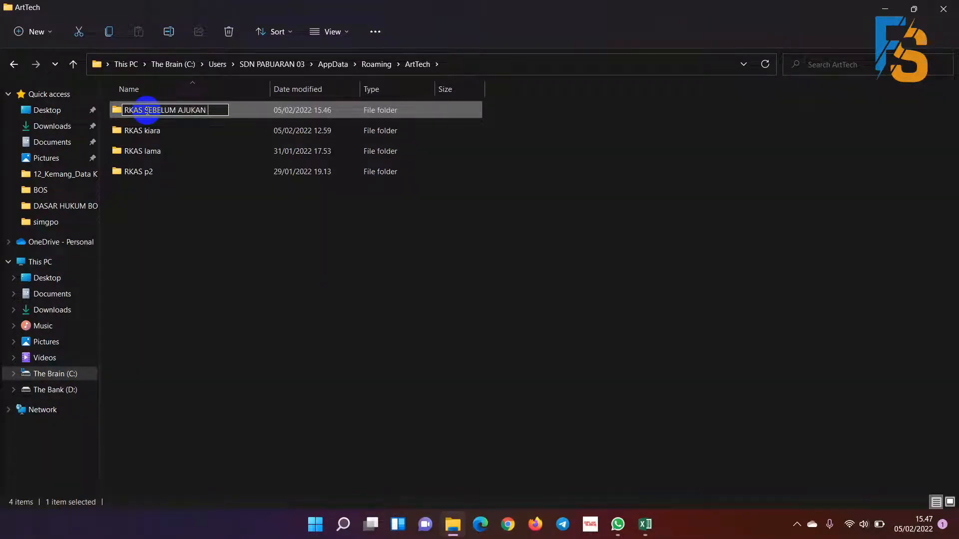
type(" PENGESAHAN")
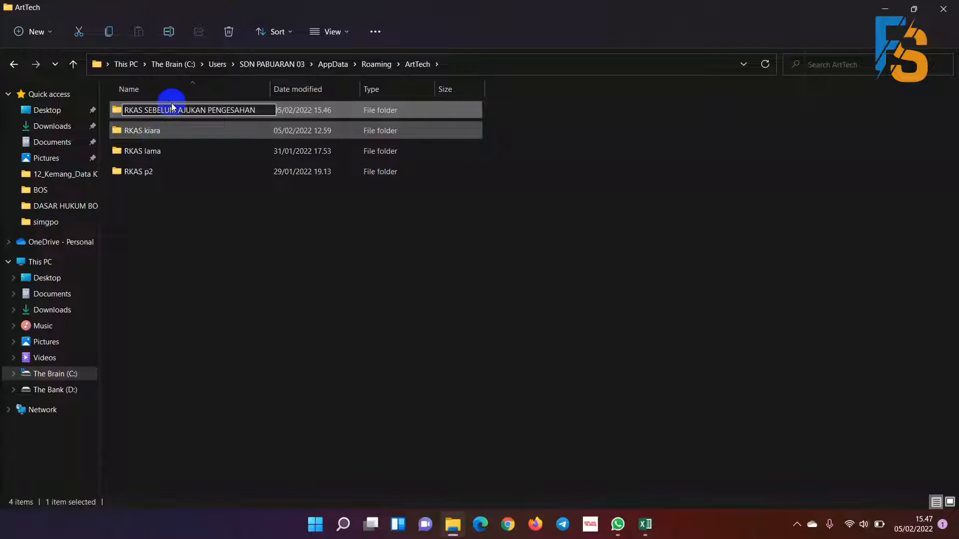
key("Return")
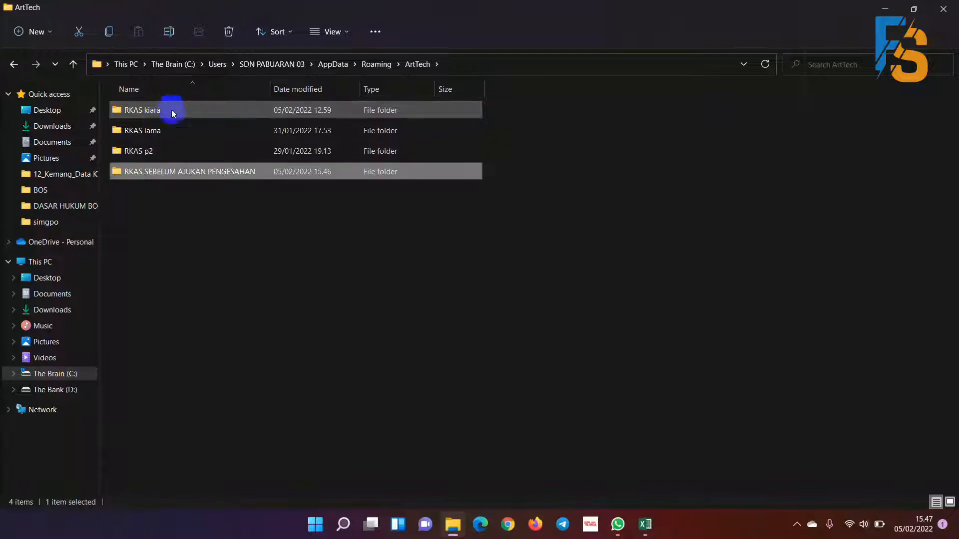
- Copy the RKAS SEBELUM AJUKAN PENGESAHAN folder into Backup ARKAS\backup arkas pab 3 on The Bank (D:)
left_click(184, 173)
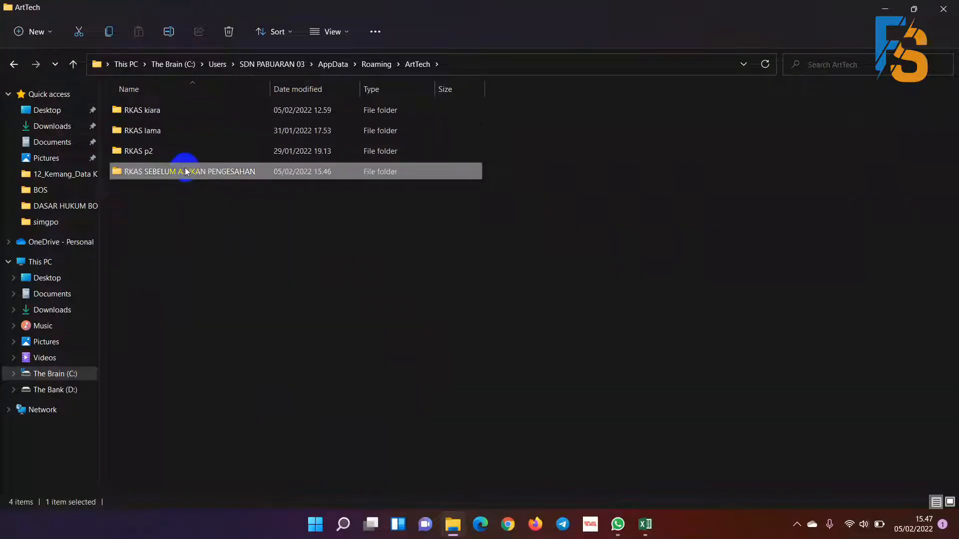
key("ctrl+c")
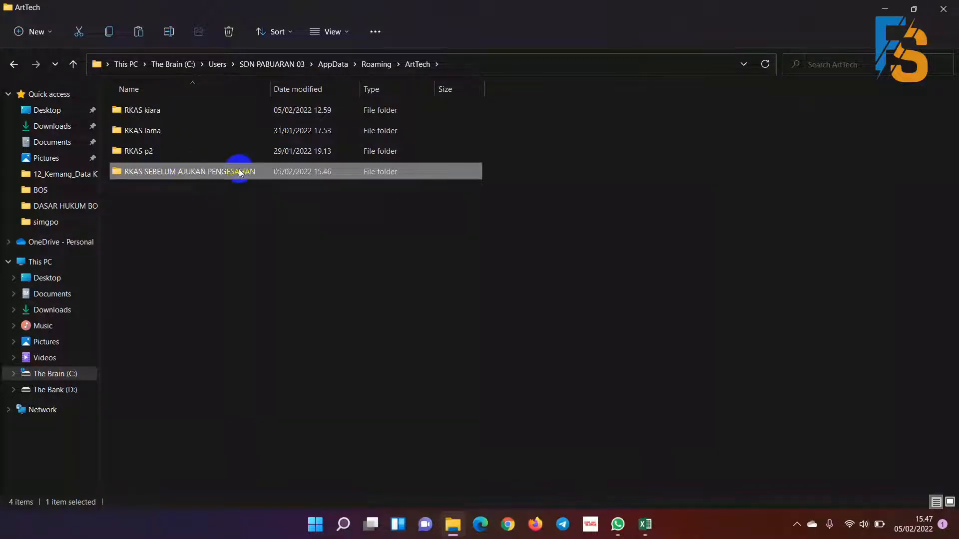
left_click(76, 389)
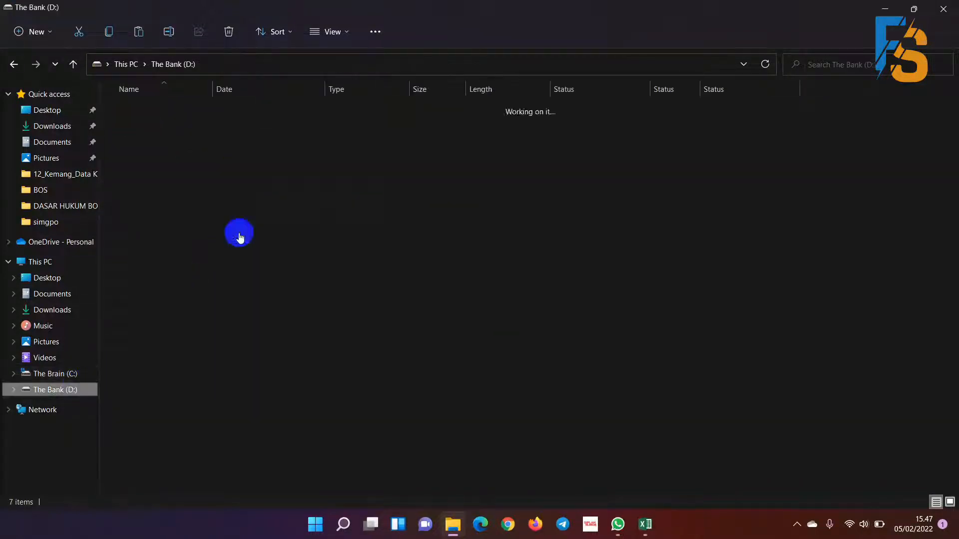
double_click(178, 112)
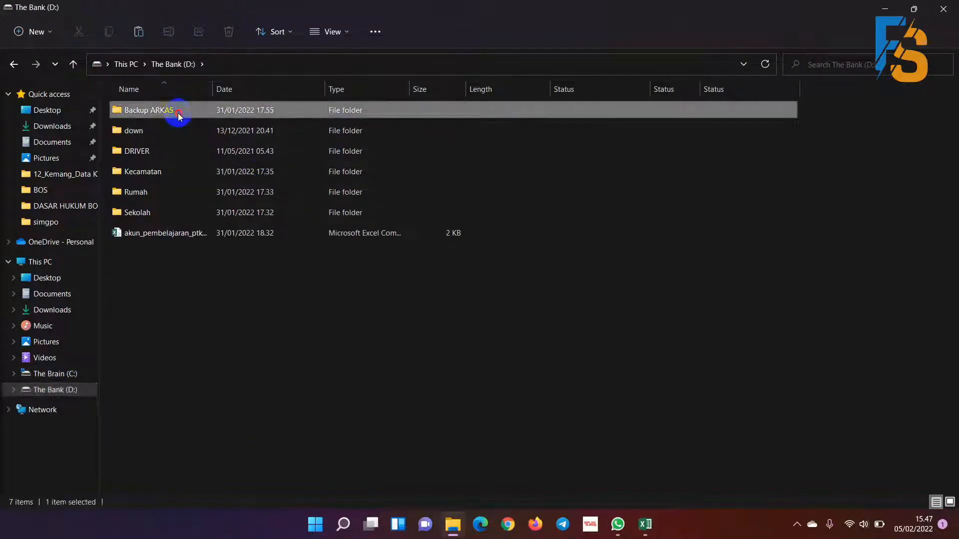
double_click(178, 113)
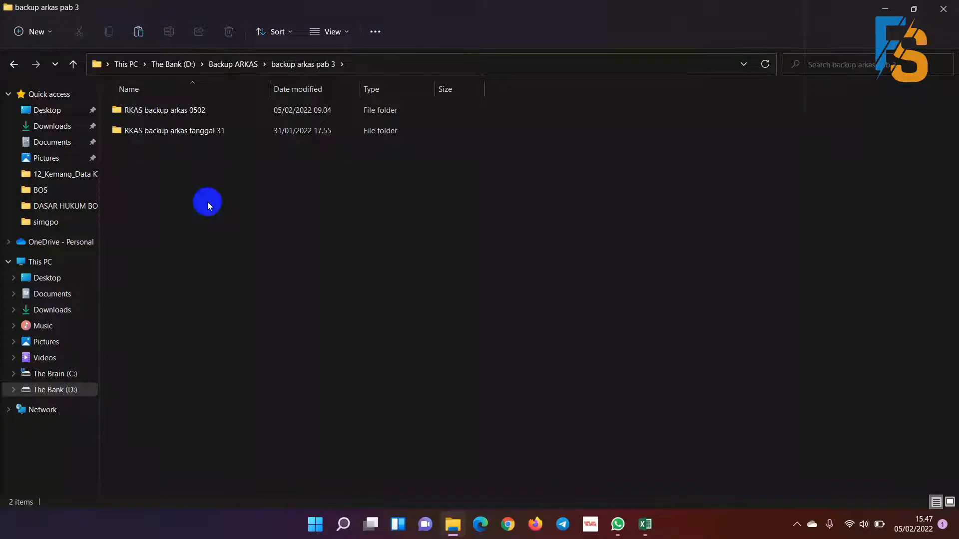
key("ctrl+v")
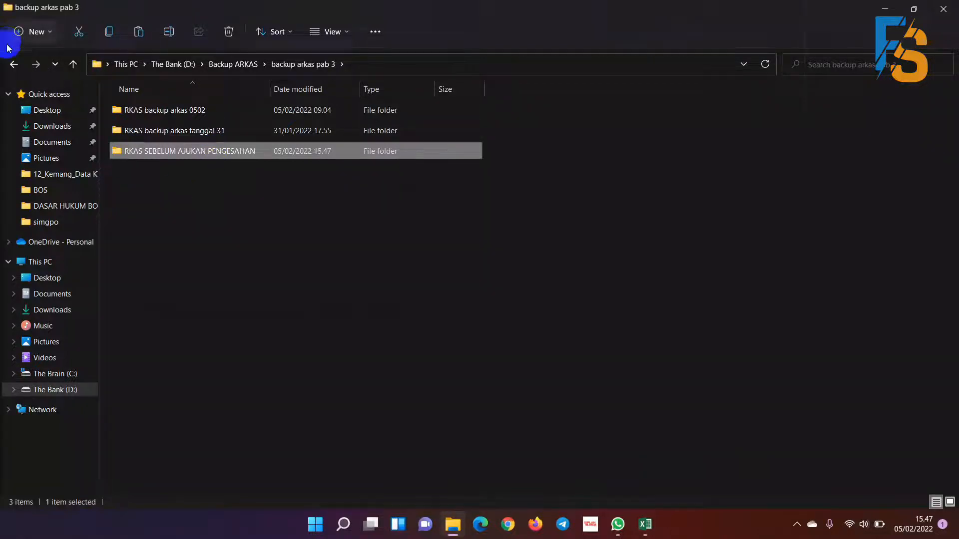
- Return to the ArtTech folder and remove SEBELUM AJUKAN PENGESAHAN from the original RKAS folder's name
left_click(14, 63)
left_click(13, 63)
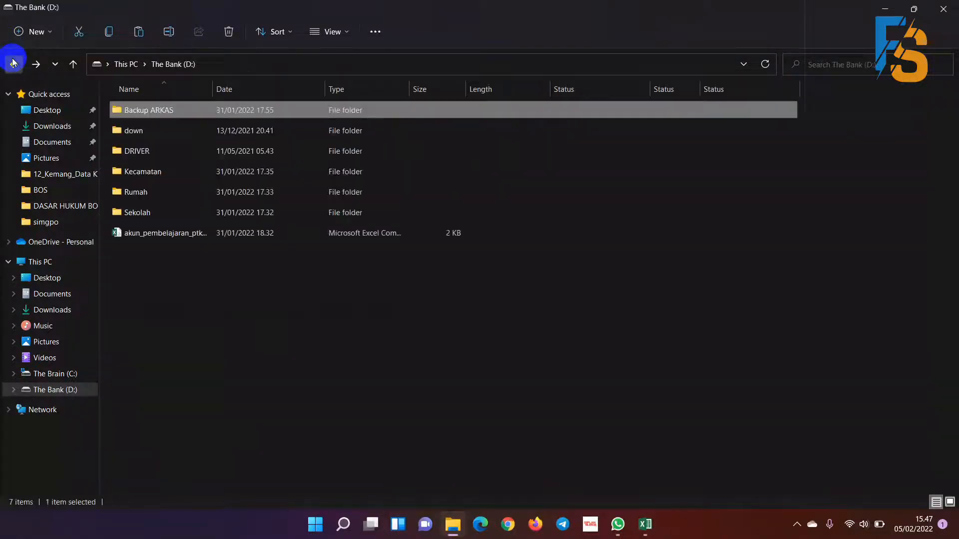
left_click(13, 63)
left_click(239, 171)
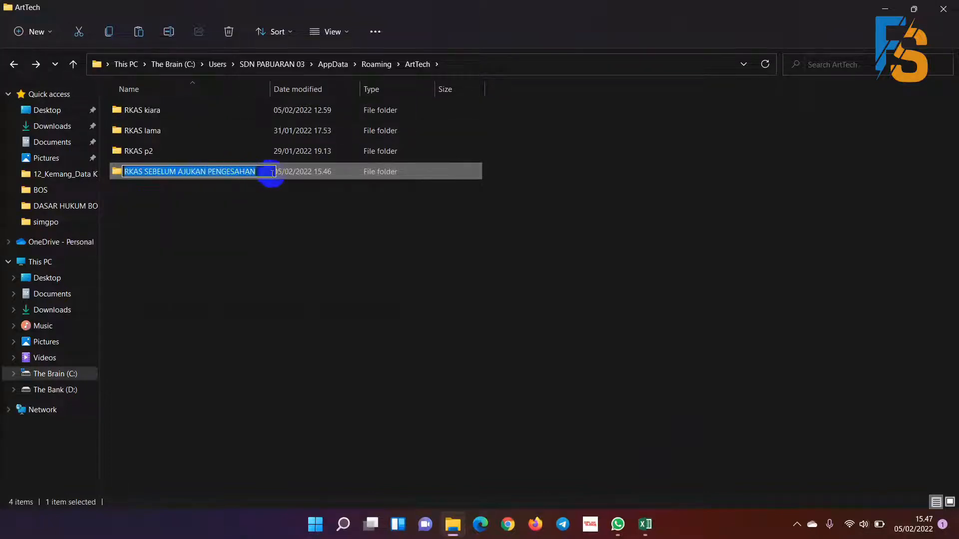
left_click(262, 173)
key("BackSpace")
key("BackSpace")
key("BackSpace")
key("BackSpace")
key("BackSpace")
key("BackSpace")
key("BackSpace")
key("BackSpace")
key("BackSpace")
key("BackSpace")
key("BackSpace")
key("BackSpace")
key("BackSpace")
key("BackSpace")
key("BackSpace")
key("BackSpace")
key("BackSpace")
key("BackSpace")
key("BackSpace")
key("BackSpace")
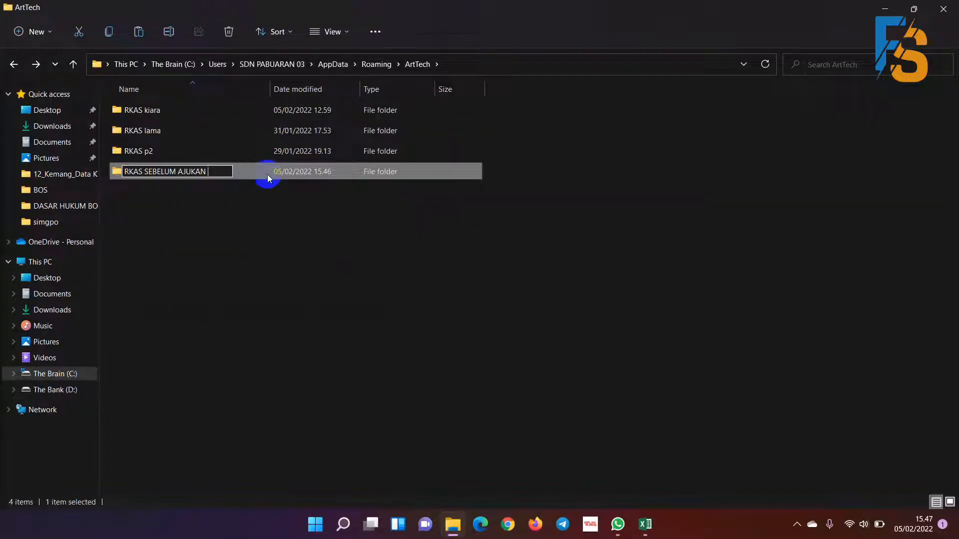
key("Return")
- Launch ARKAS from the desktop and open its login form
left_click(955, 522)
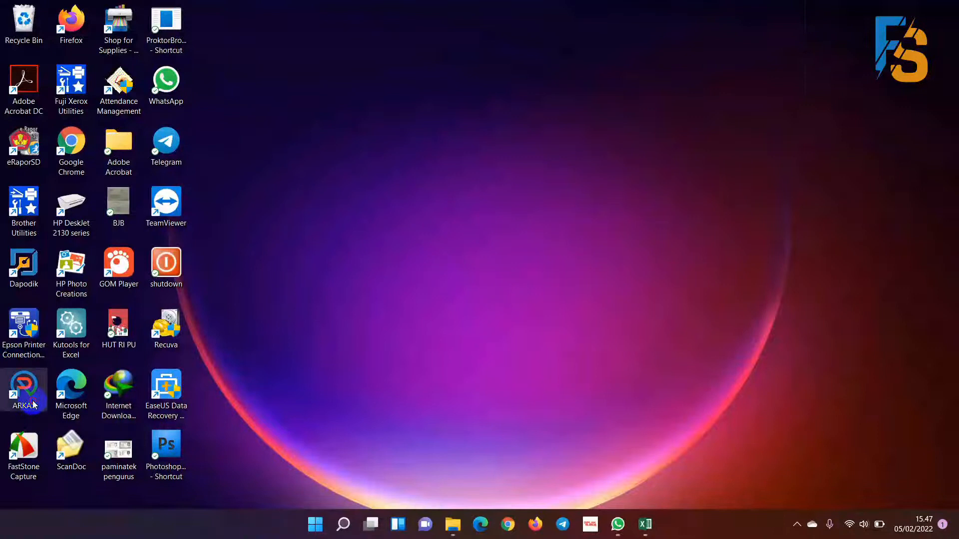
double_click(34, 404)
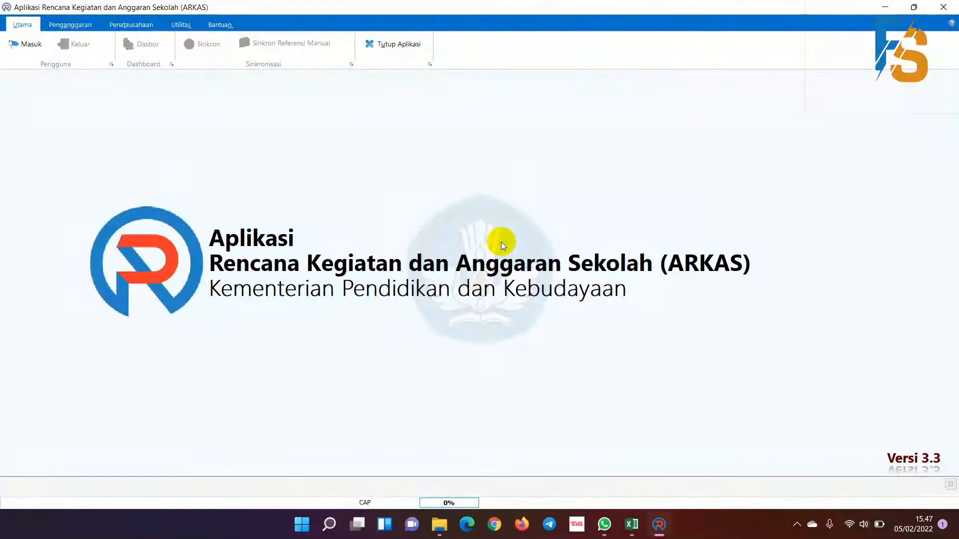
left_click(30, 44)
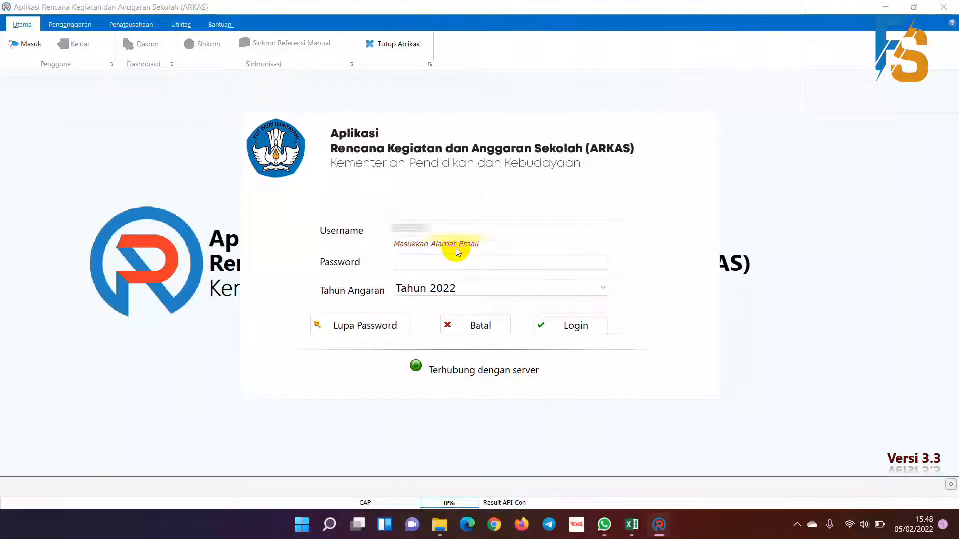
- Log in to ARKAS for Tahun 2022 with the school's e-mail address and the account password
type("...")
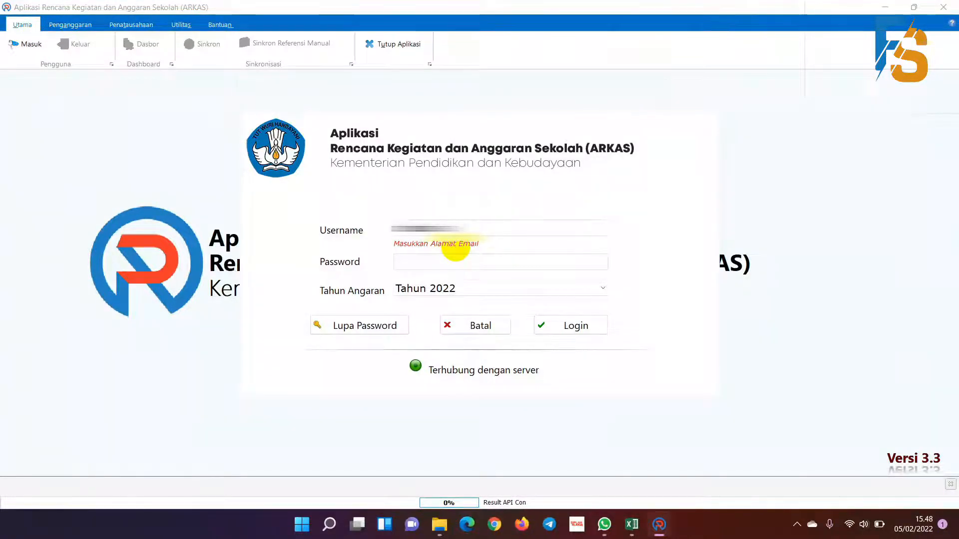
type("......")
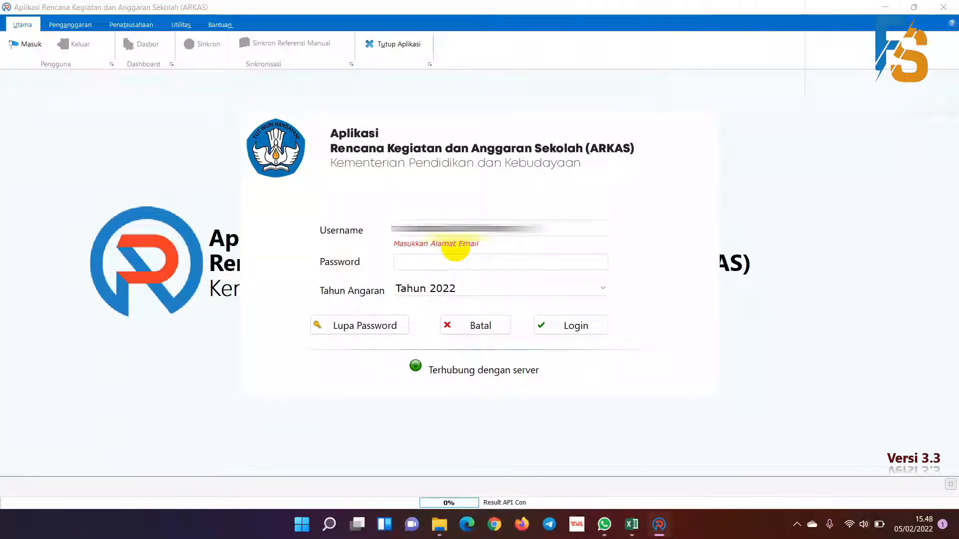
type("......")
key("Tab")
type("...")
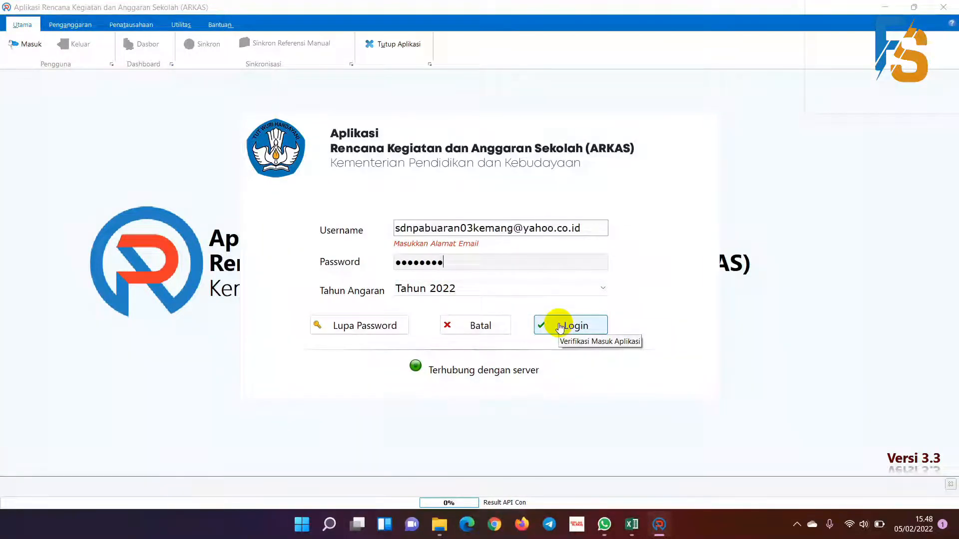
left_click(560, 327)
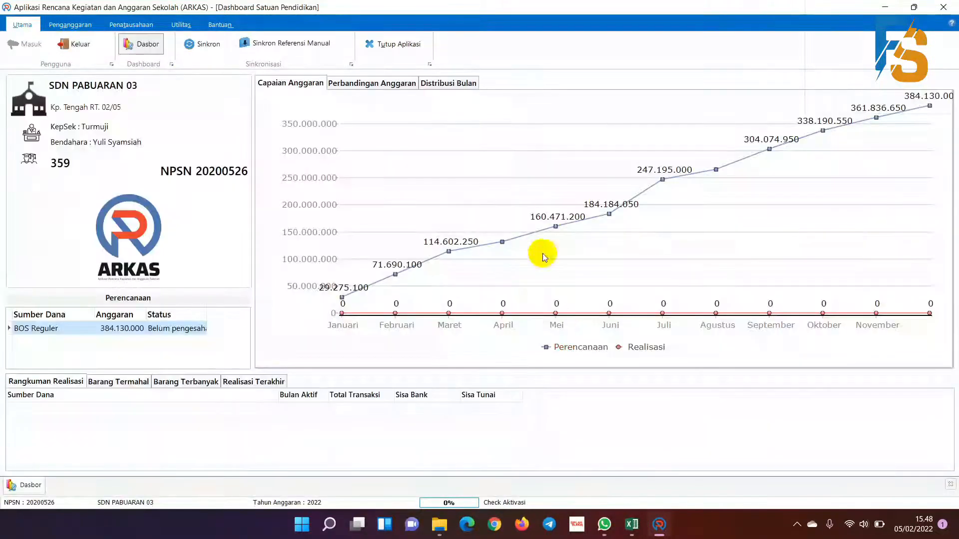
- Open the Kertas Kerja worksheet and load the BOS Reguler fund source
left_click(92, 29)
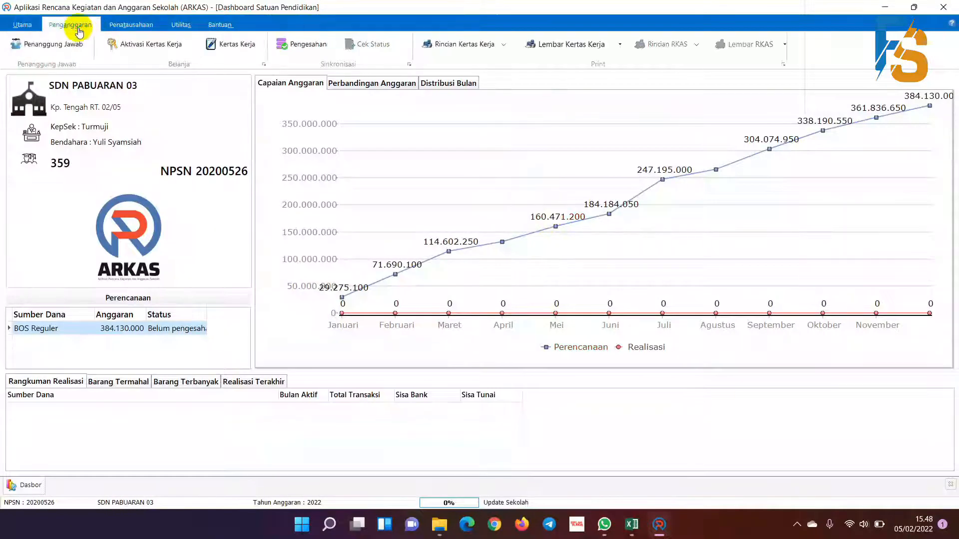
left_click(242, 45)
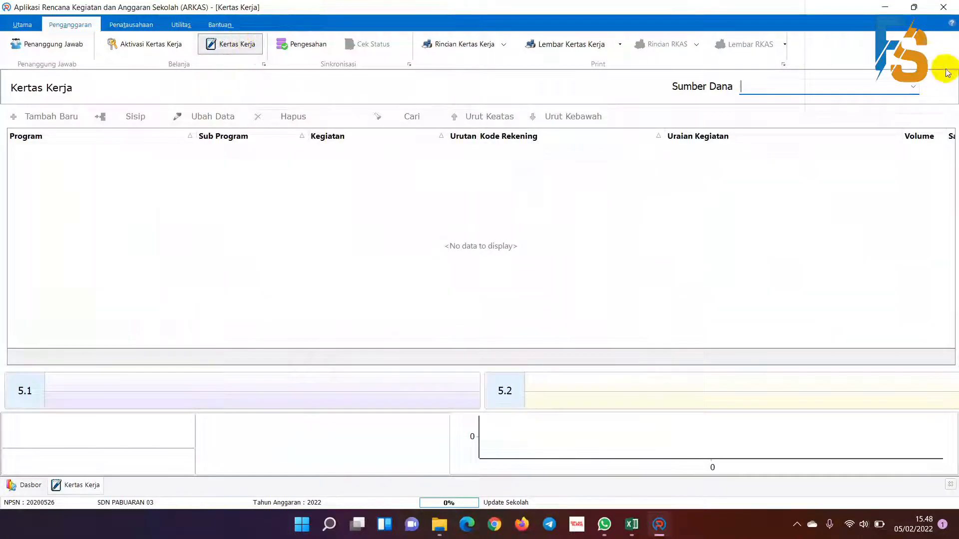
left_click(908, 87)
left_click(898, 105)
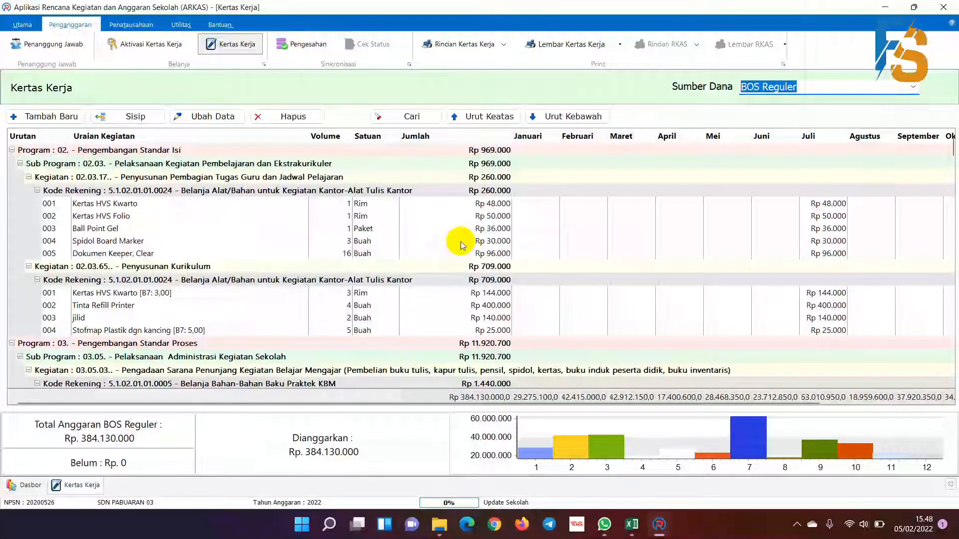
- Preview the Rincian Kertas Kerja Triwulan report for BOS Reguler and close it
left_click(504, 45)
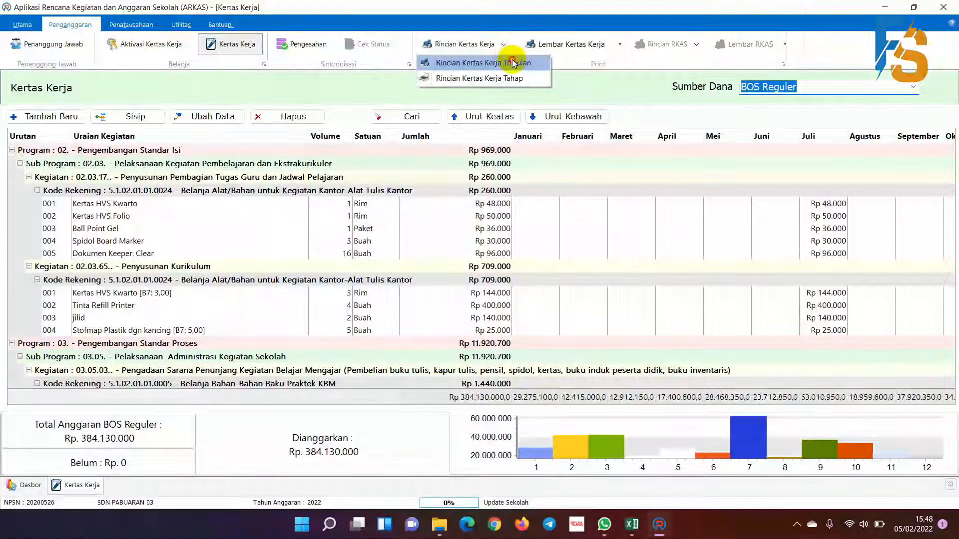
left_click(514, 62)
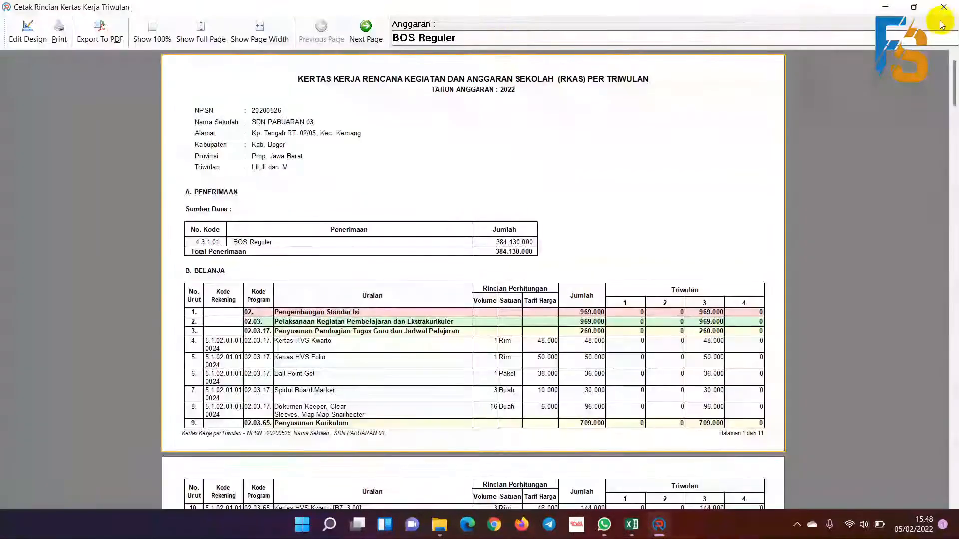
left_click(944, 7)
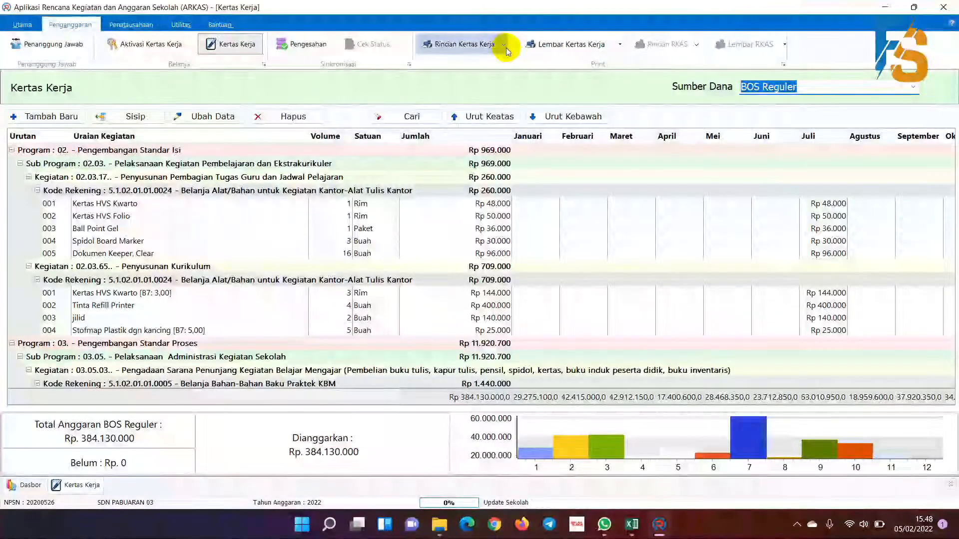
- Open the Rincian Kertas Kerja Tahap report and examine how each budget item is divided across the three stages
left_click(504, 45)
left_click(516, 79)
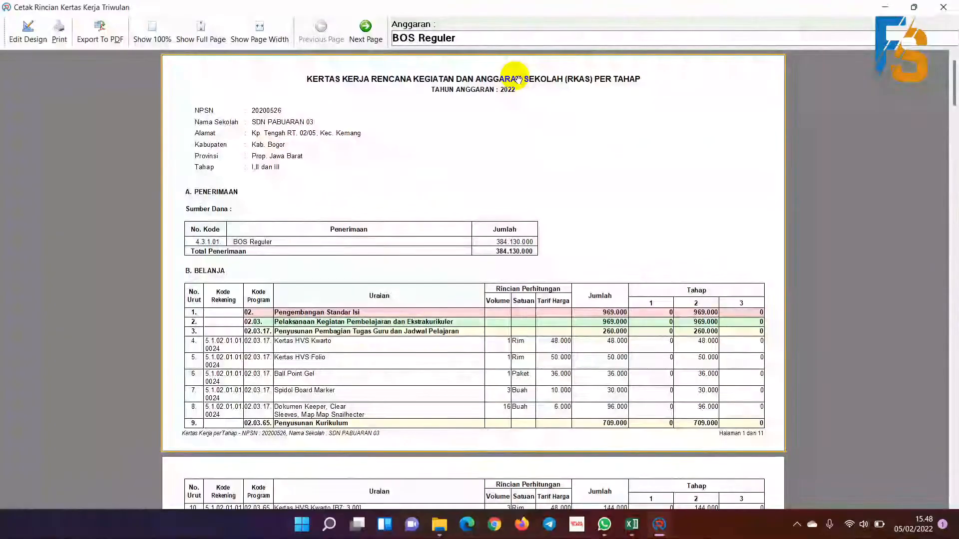
scroll(685, 336, "down", 5)
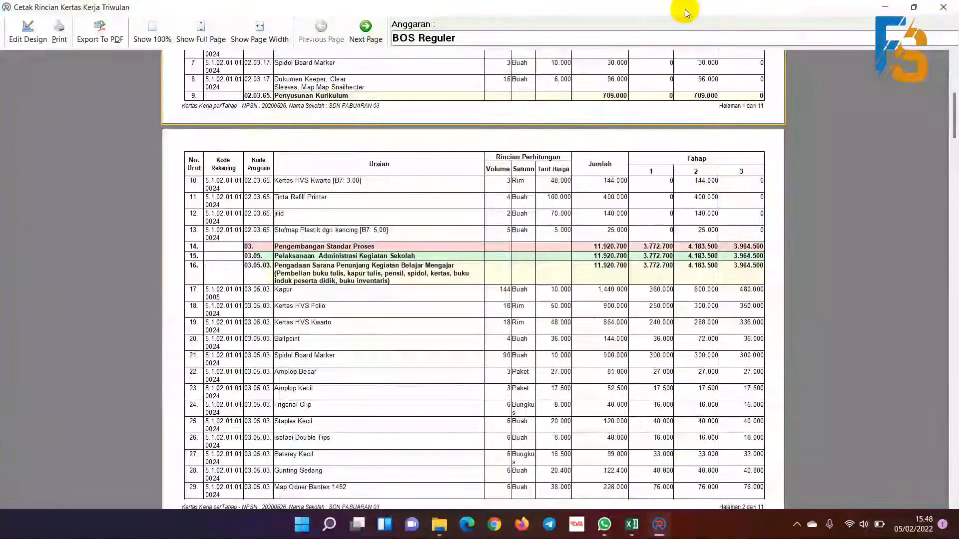
left_click_drag(669, 391, 663, 125)
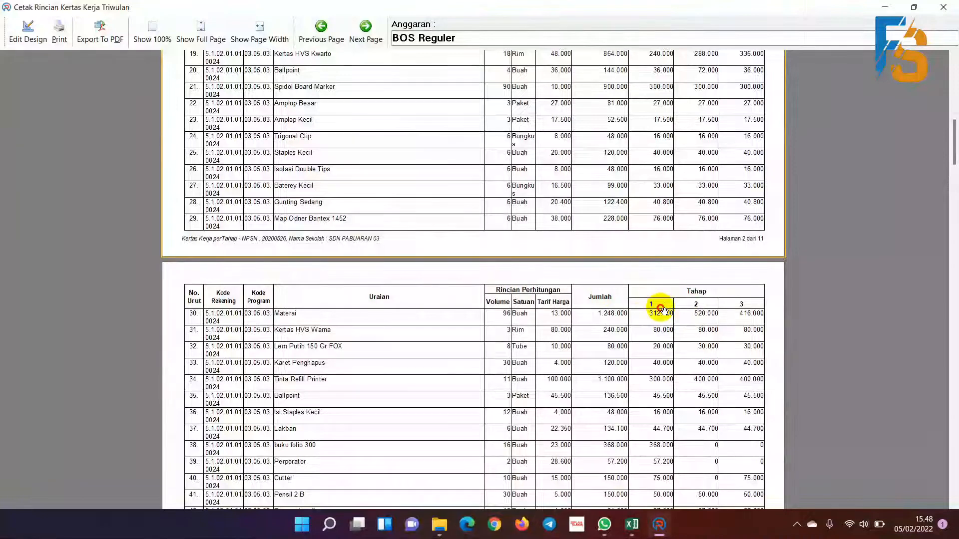
left_click_drag(661, 309, 655, 419)
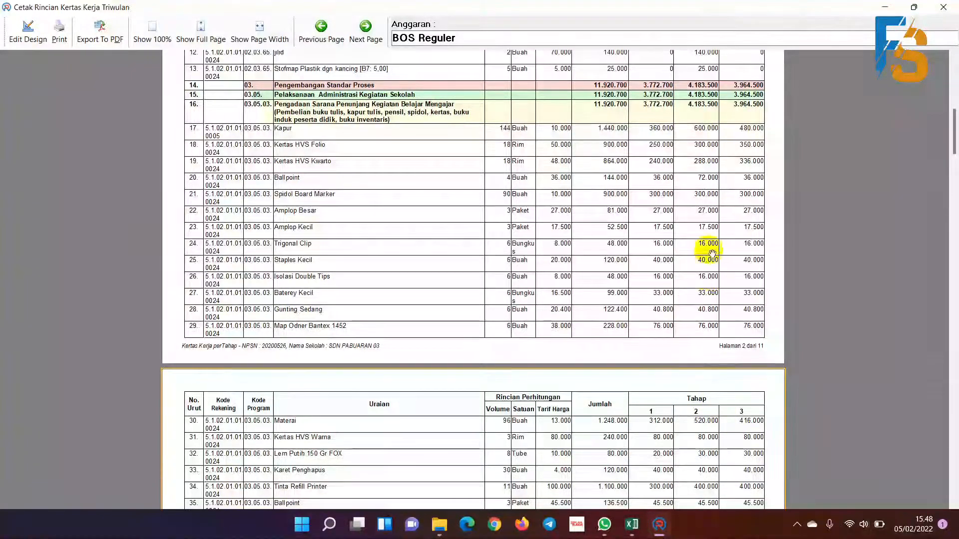
scroll(647, 359, "down", 5)
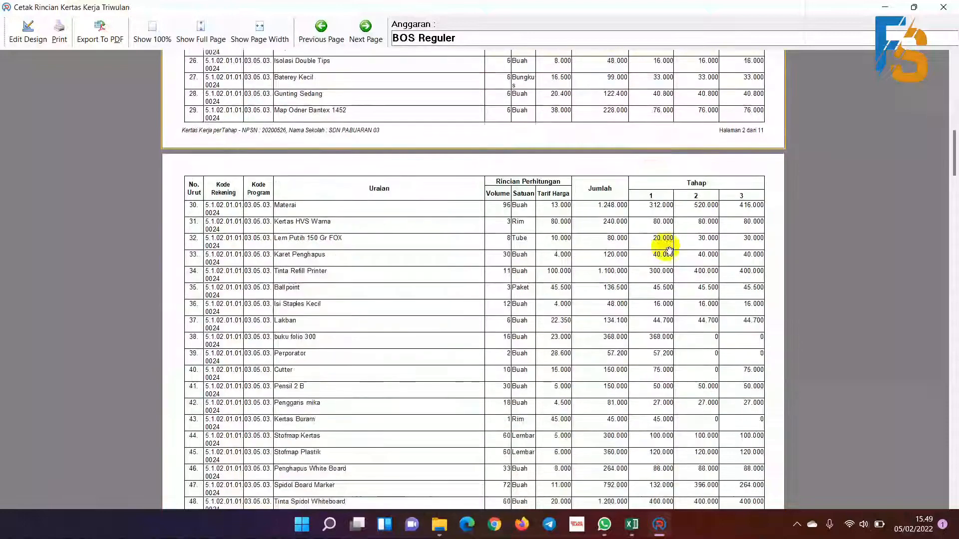
left_click(666, 278)
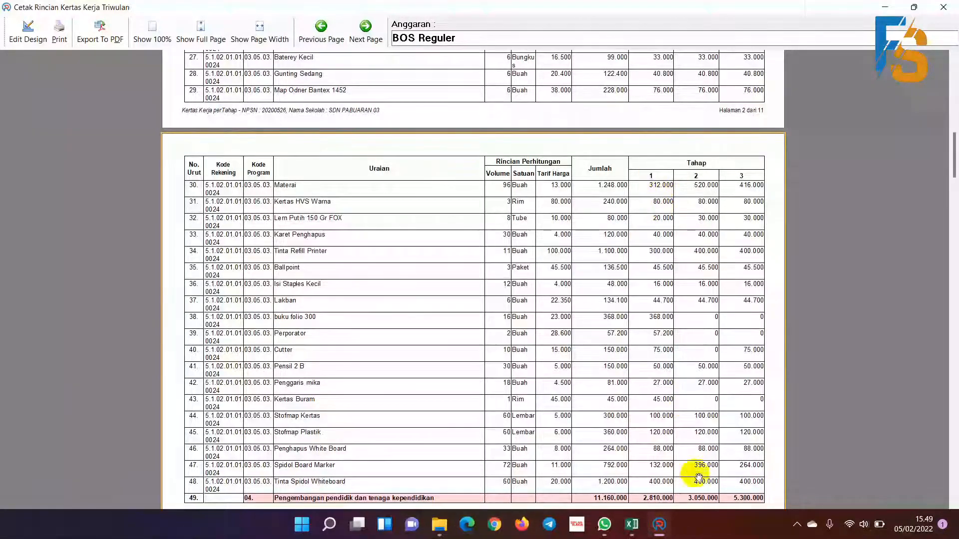
- Switch to the pembagian arkas workbook in Excel and label cell A7 perbulan
left_click(632, 524)
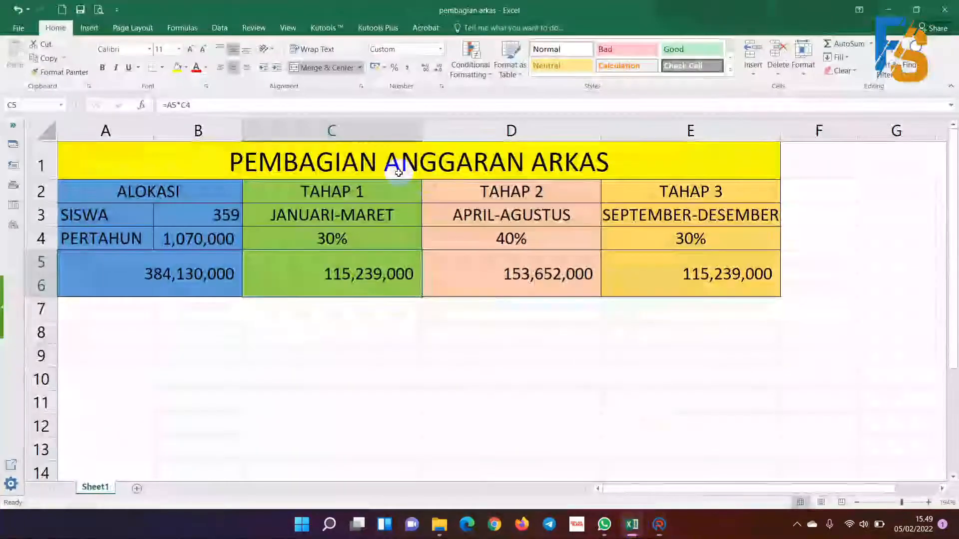
left_click(338, 191)
left_click(339, 219)
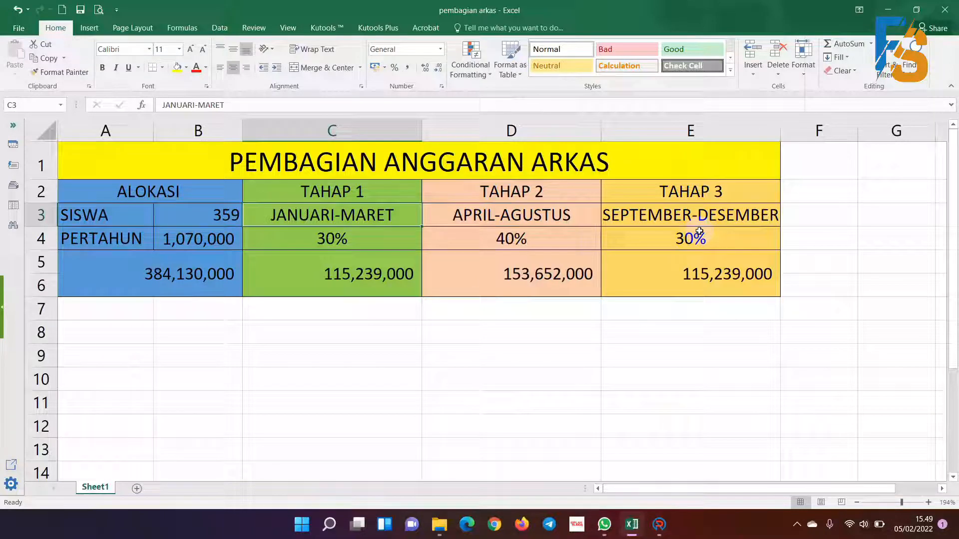
left_click(117, 309)
type("per")
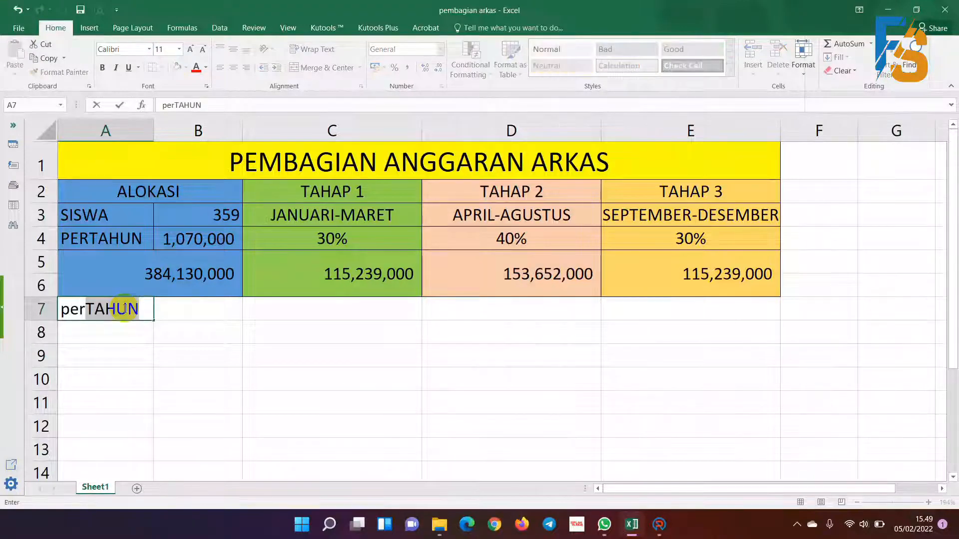
type("bulan")
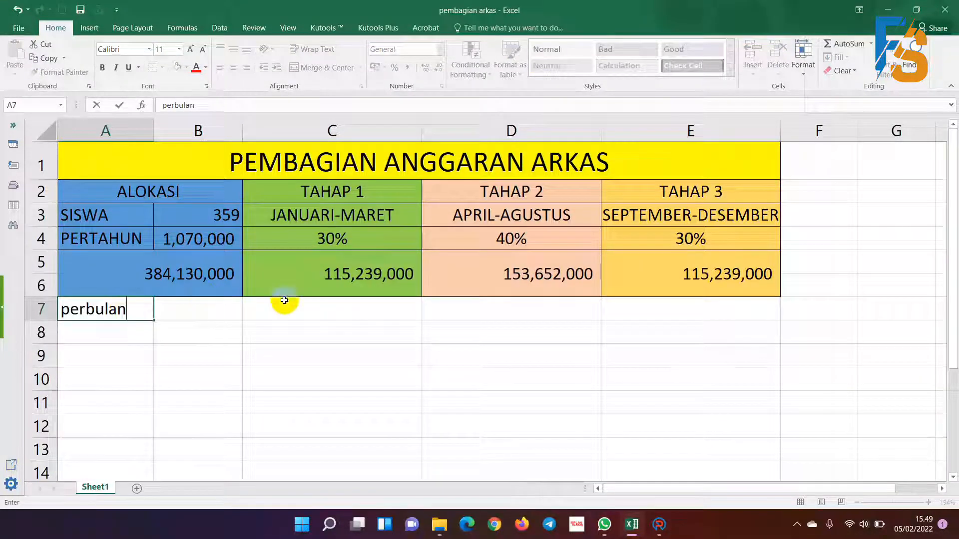
- Calculate the monthly amounts for Tahap 1 and Tahap 2 with =C5/3 in C7 and =D5/5 in D7
left_click(312, 316)
type("=")
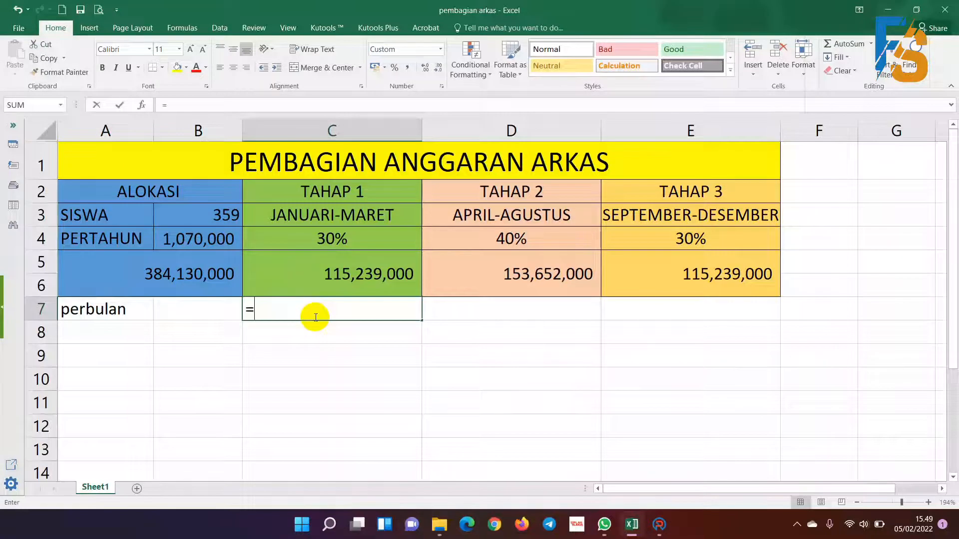
left_click(359, 275)
type("/3")
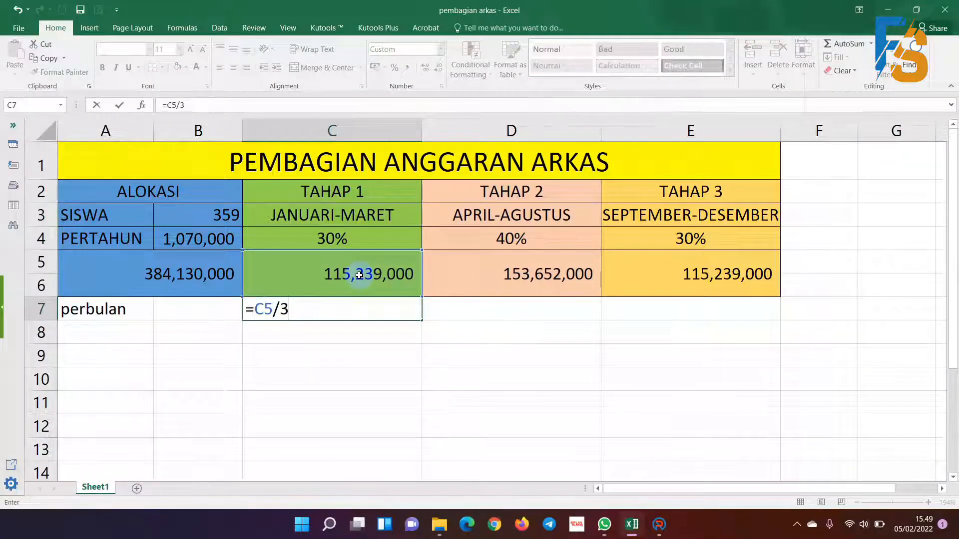
key("Return")
key("Up")
key("Right")
type("=")
key("Up")
type("/5")
key("Return")
- Calculate the monthly amount for Tahap 3 in E7 with =E5/4
key("Up")
key("Right")
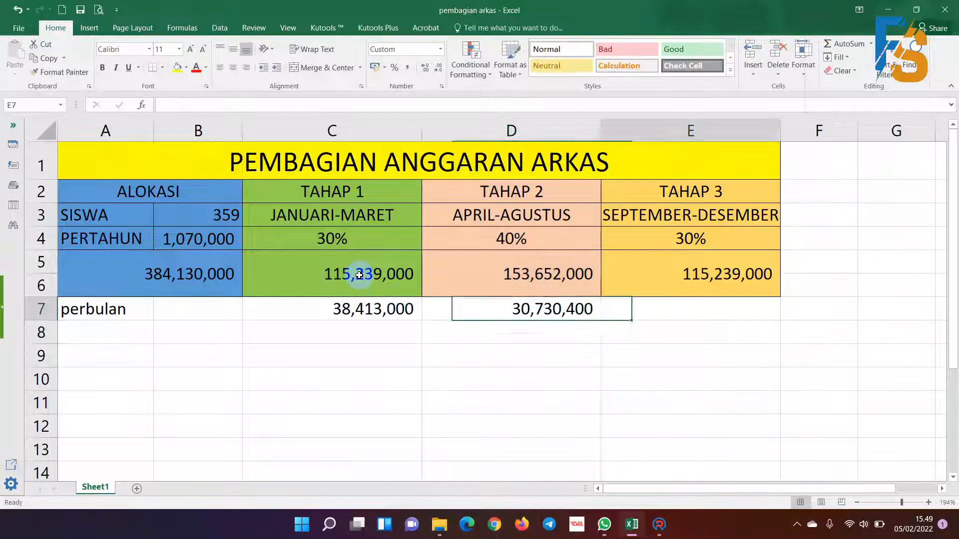
type("=")
key("Up")
type("/")
key("Return")
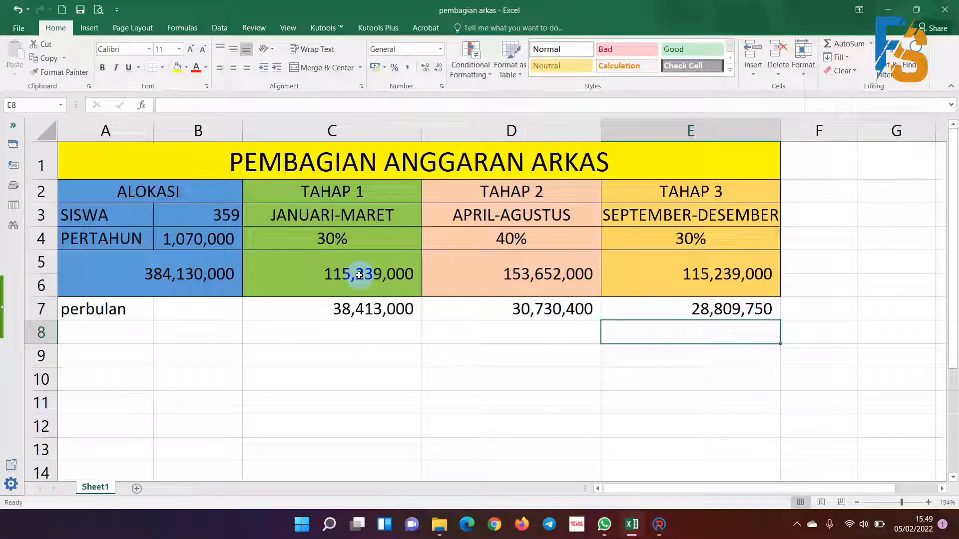
- Check the monthly amounts of the three stages, and return to ARKAS to close the per-stage report preview
left_click(381, 310)
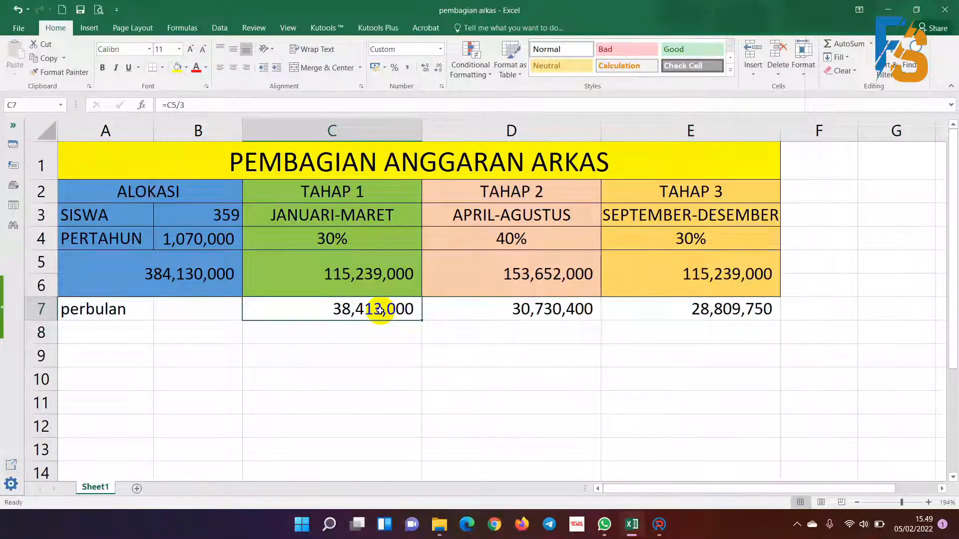
left_click(547, 315)
left_click(729, 309)
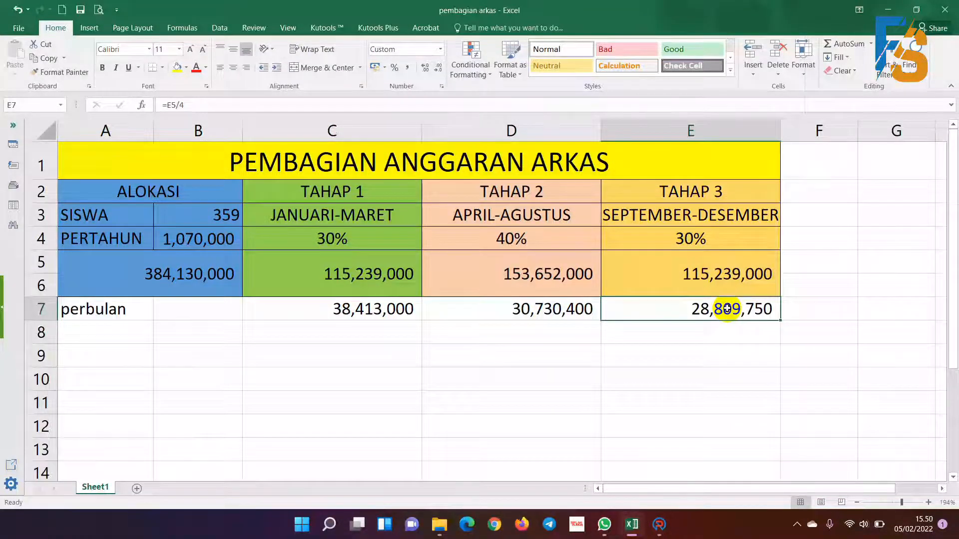
left_click(660, 527)
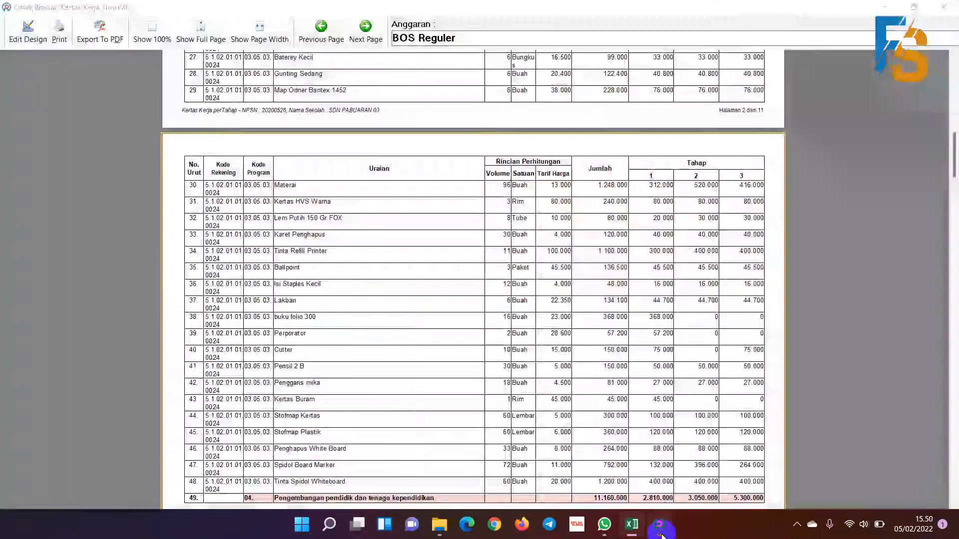
left_click(943, 6)
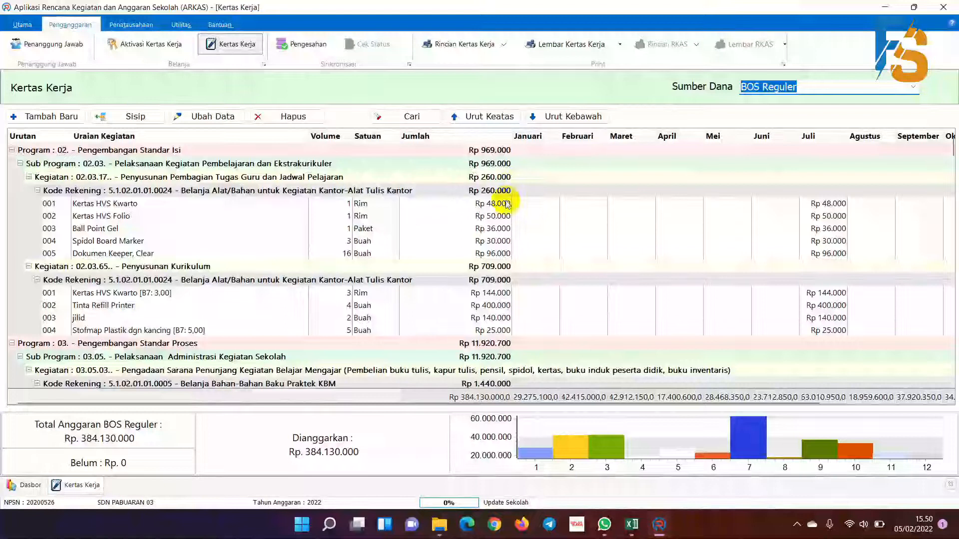
- Start the Sinkronisasi Pengesahan for the BOS Reguler fund source
left_click(306, 44)
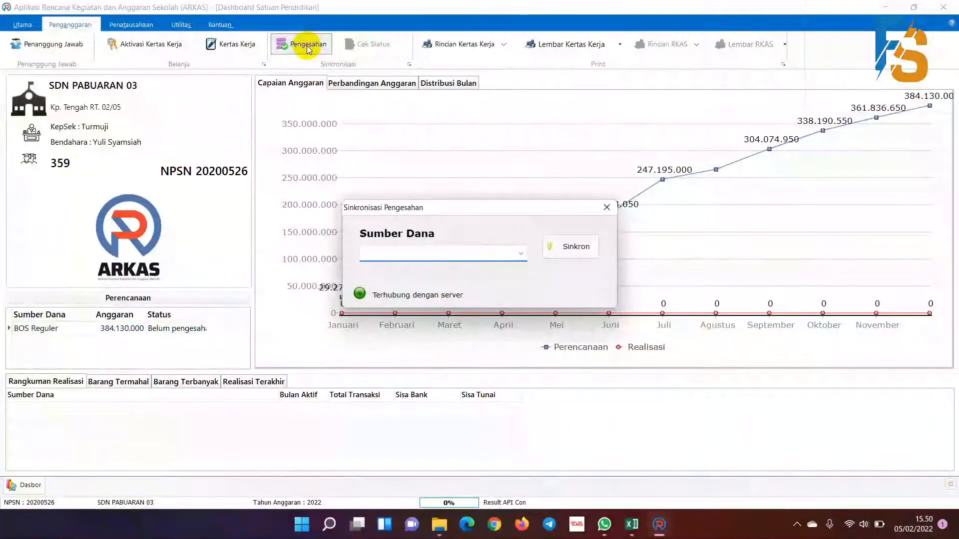
left_click(519, 254)
left_click(505, 270)
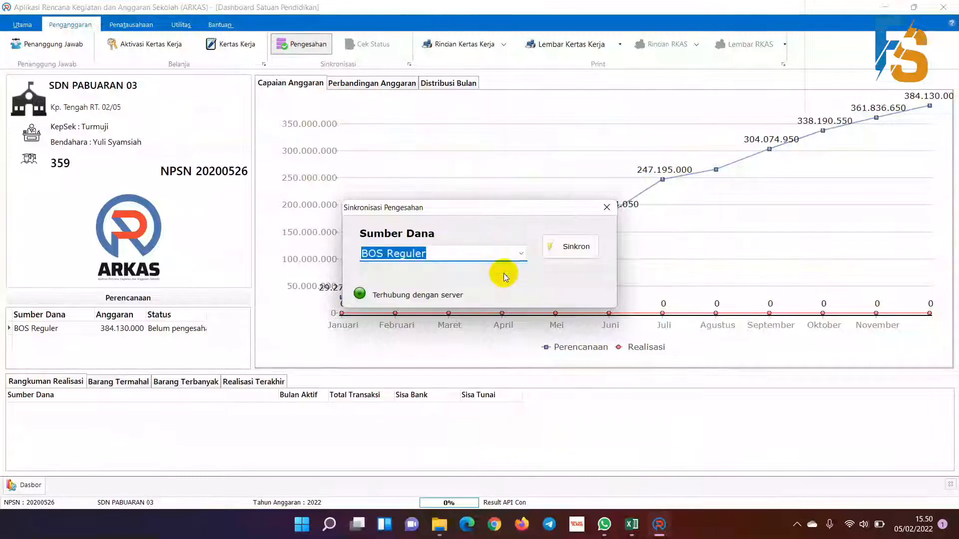
left_click(563, 252)
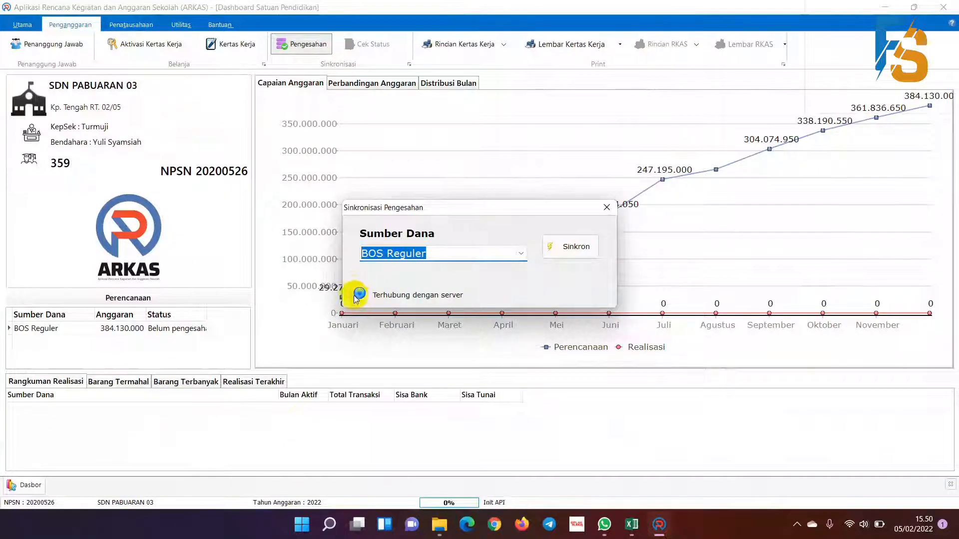
left_click(572, 247)
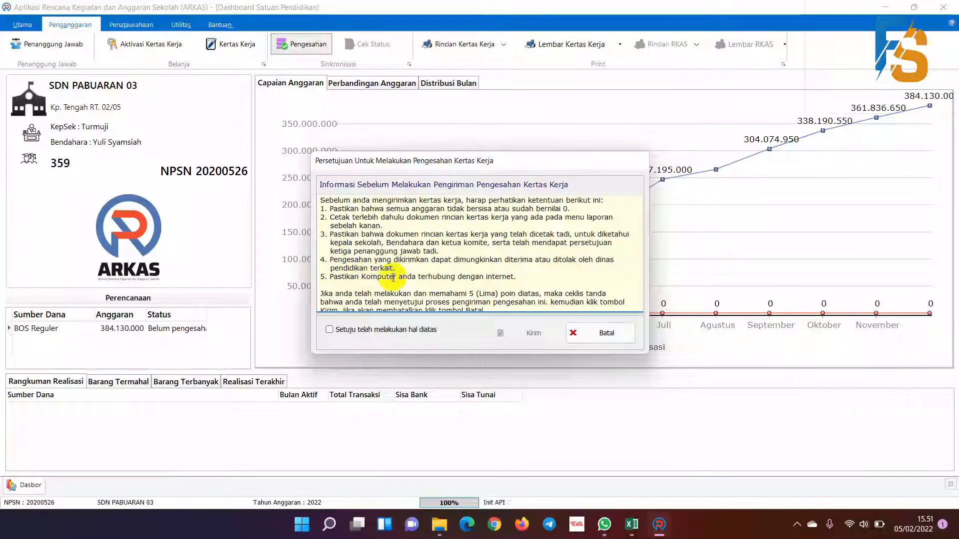
- Read the pengesahan terms, agree to them and send the kertas kerja
scroll(385, 275, "down", 1)
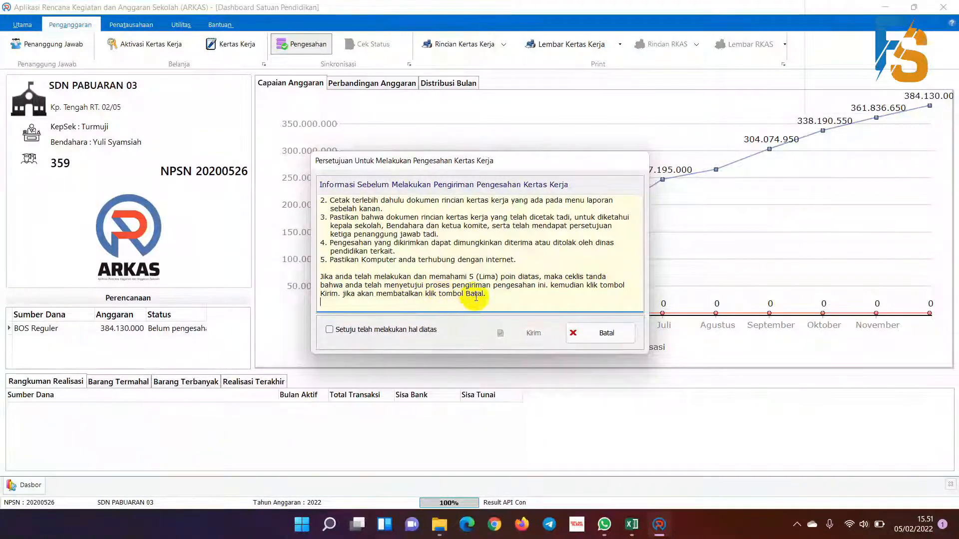
left_click(329, 330)
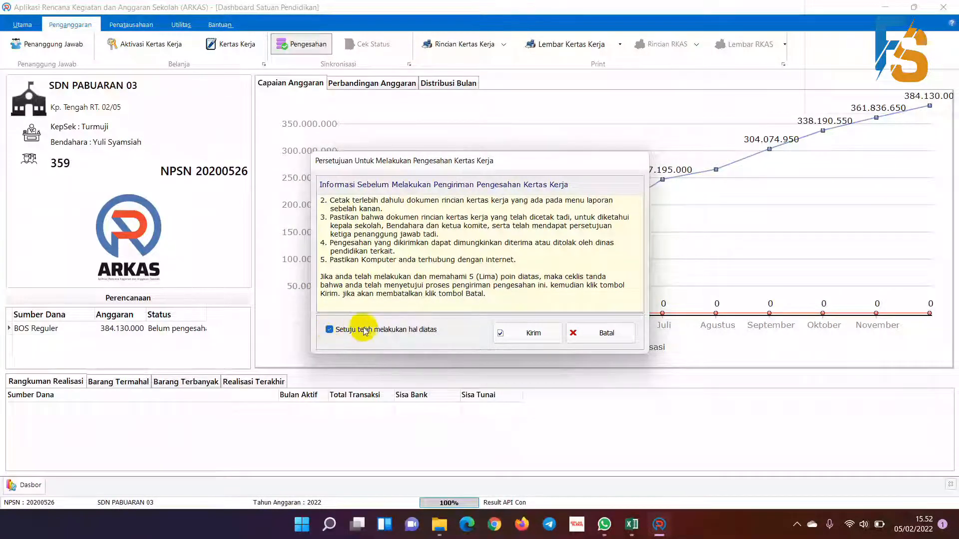
left_click(533, 335)
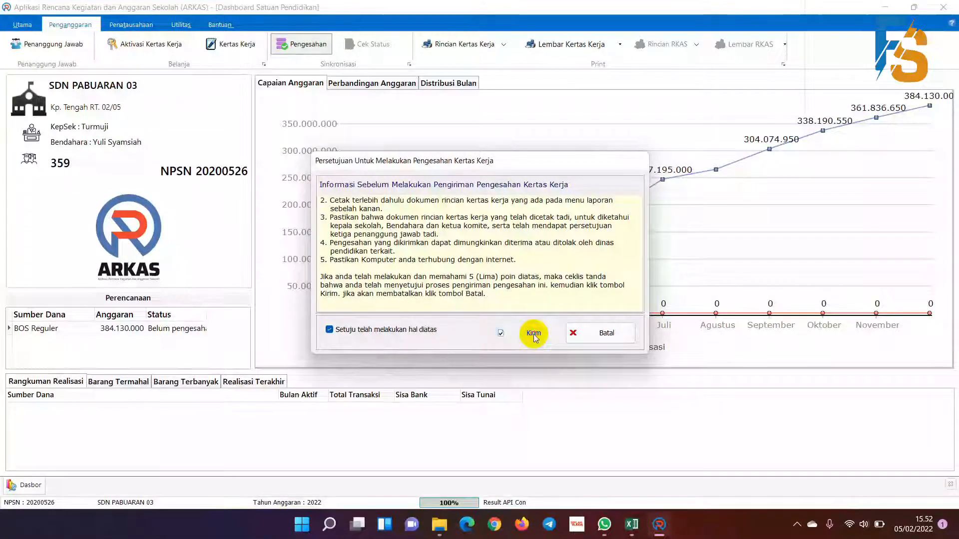